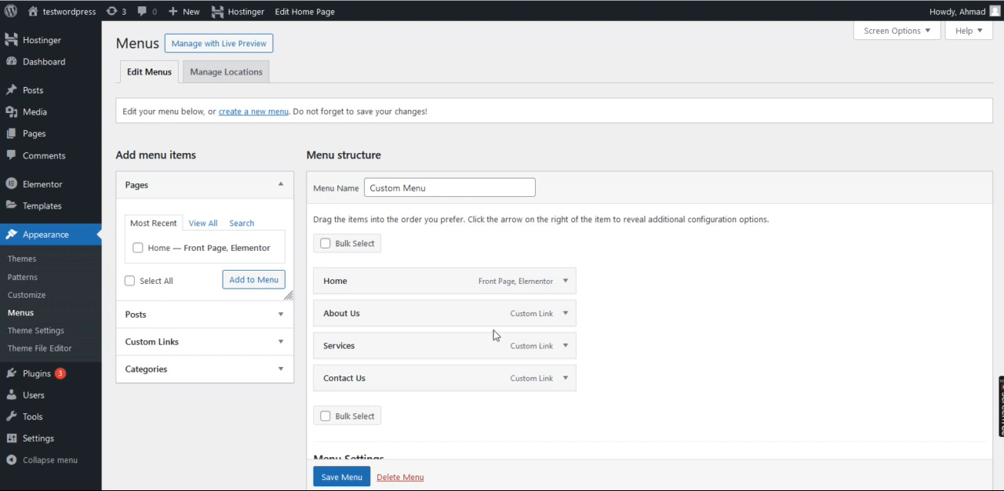
# Open the Theme Builder's Footer part and create a new footer template in a separate browser tab
pyautogui.moveTo(49, 206)
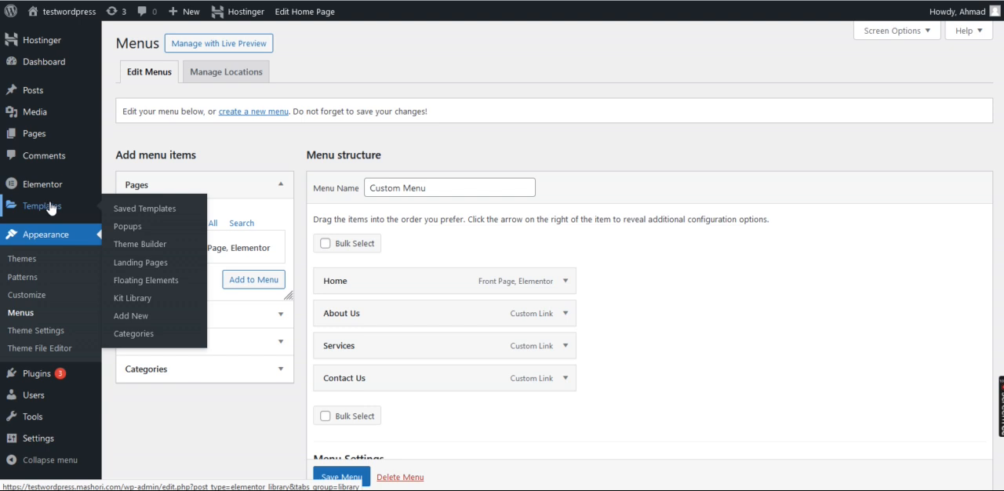
pyautogui.click(138, 247)
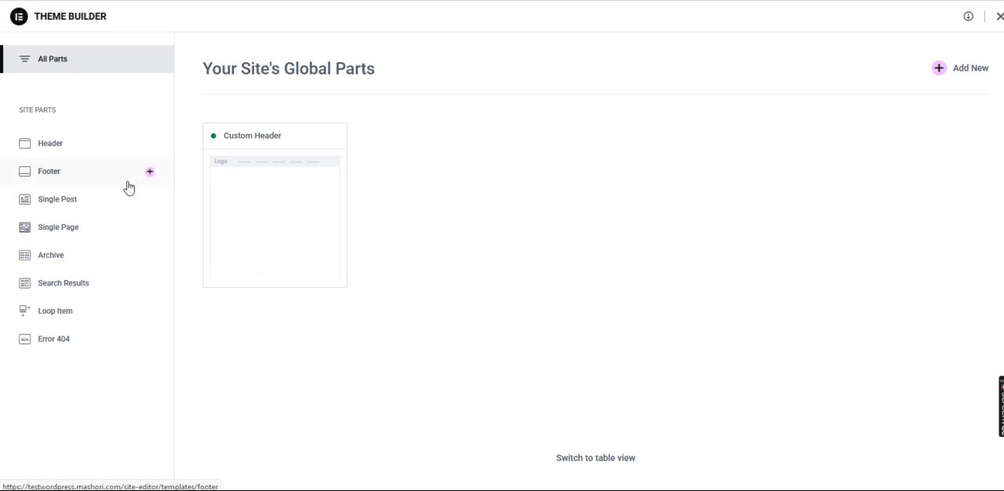
pyautogui.click(75, 179)
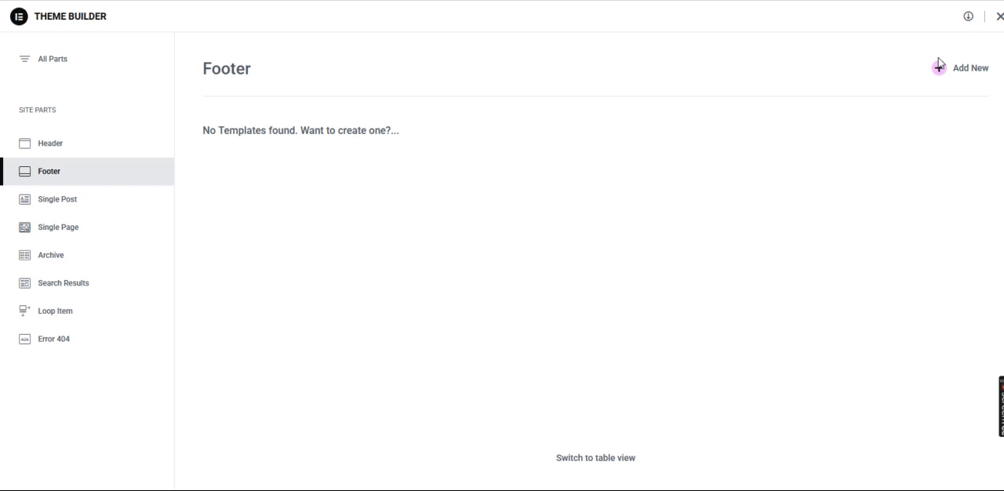
pyautogui.rightClick(961, 69)
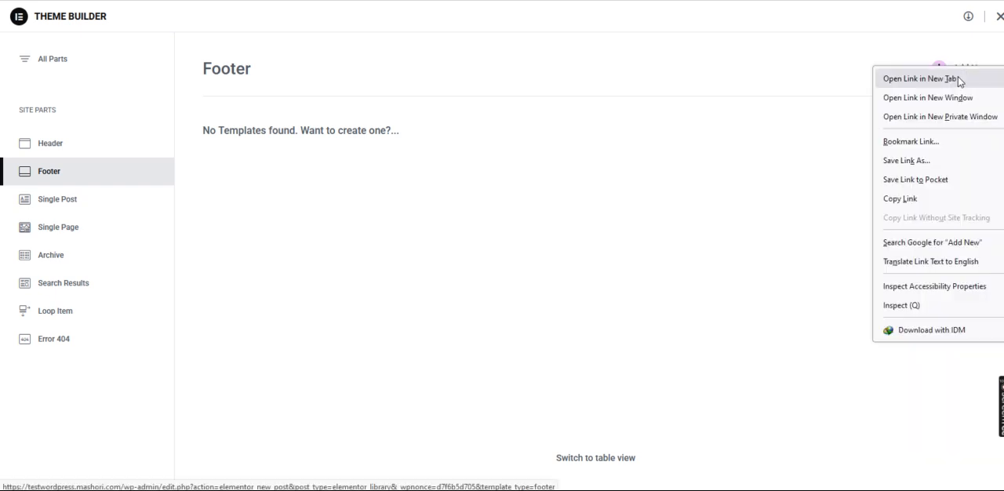
pyautogui.click(956, 80)
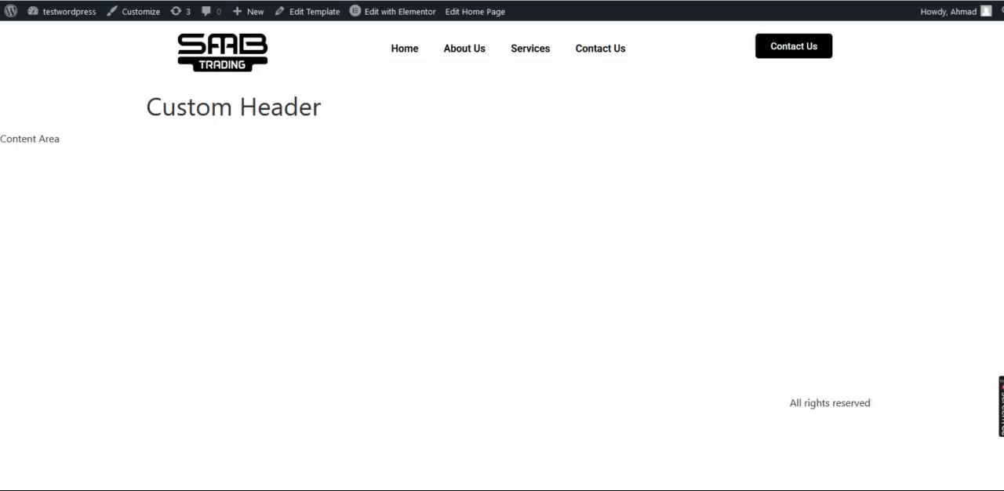
pyautogui.click(364, 1)
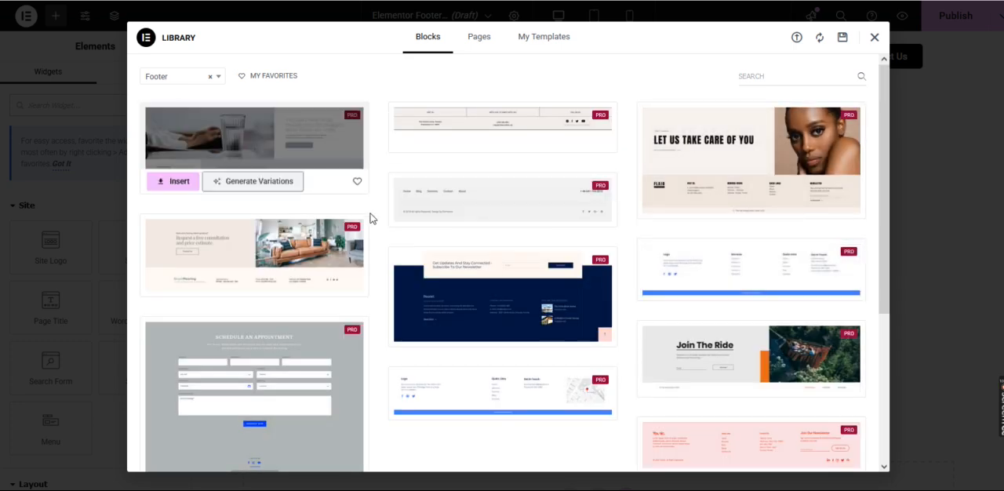
# Browse the library's footer blocks, saved templates and page templates, and close it without inserting anything
pyautogui.scroll(-3, 405, 249)
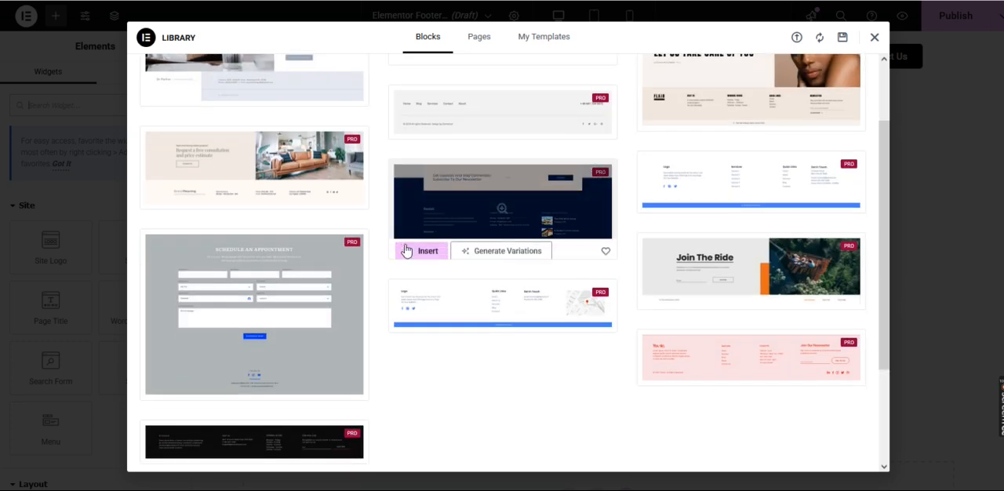
pyautogui.scroll(3, 405, 250)
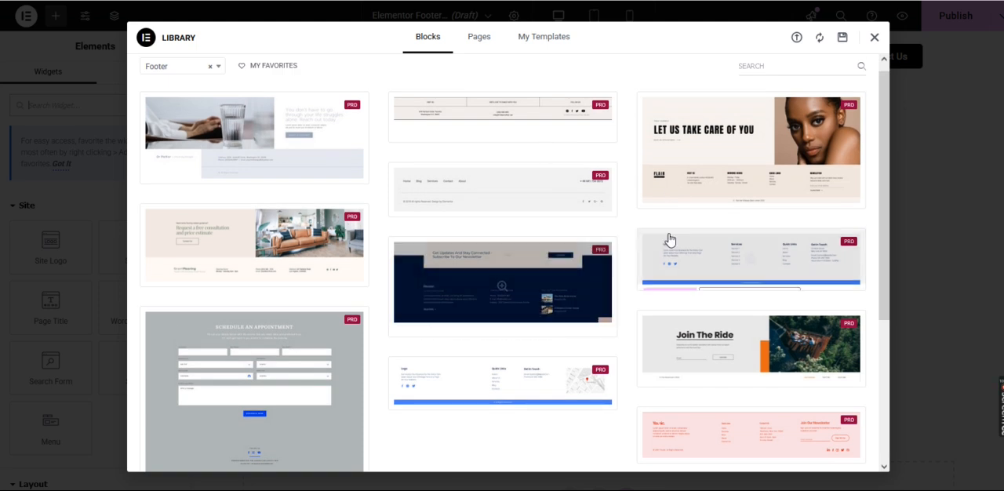
pyautogui.scroll(-2, 630, 301)
pyautogui.scroll(3, 629, 301)
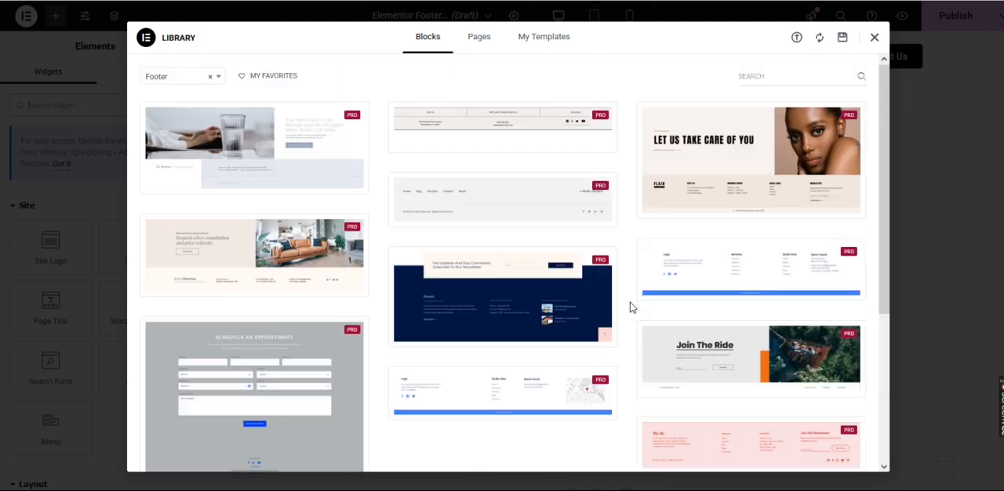
pyautogui.click(544, 39)
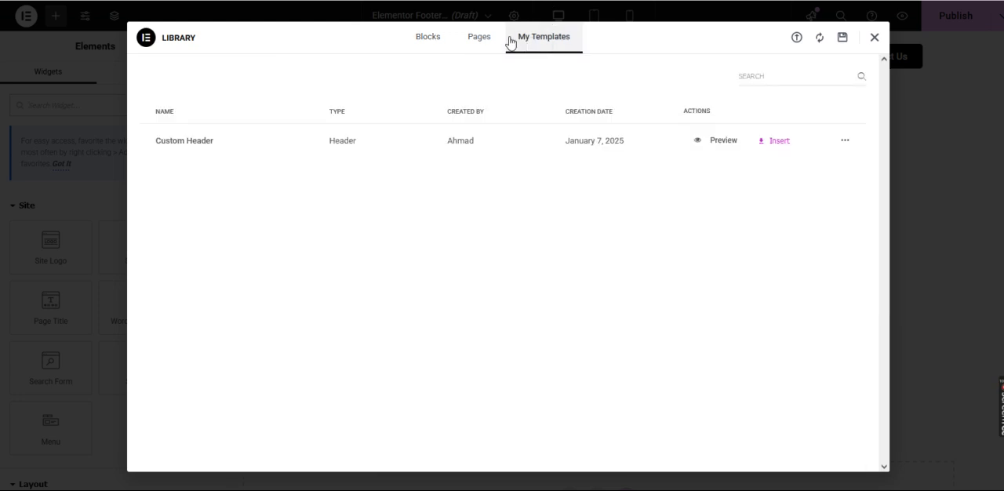
pyautogui.click(480, 36)
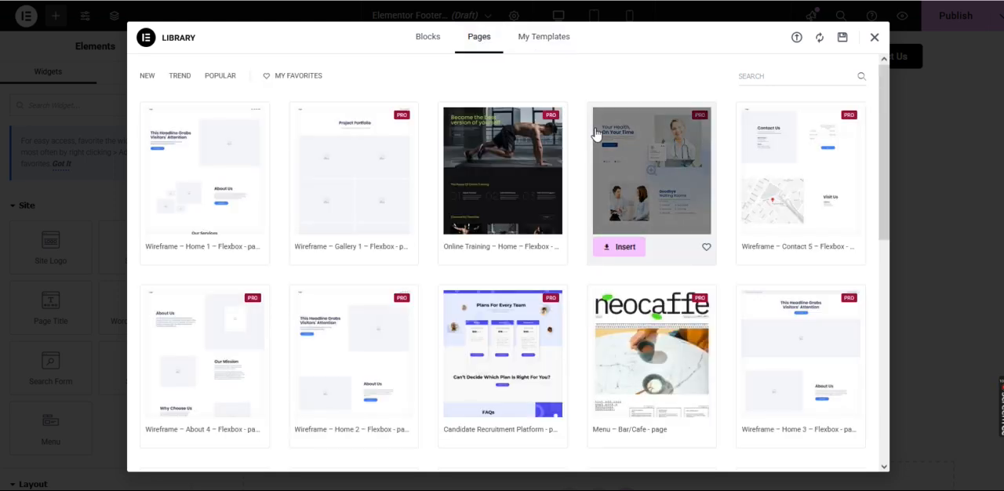
pyautogui.scroll(-3, 596, 134)
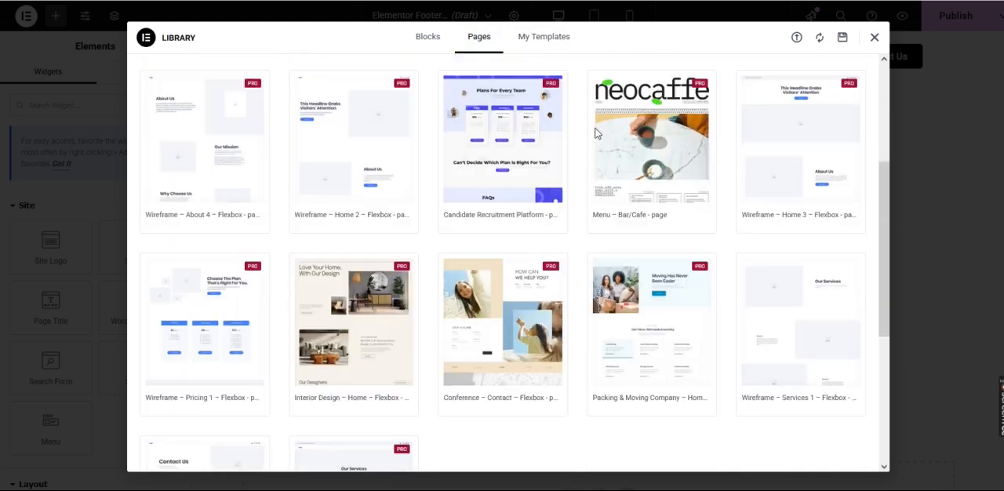
pyautogui.scroll(3, 596, 134)
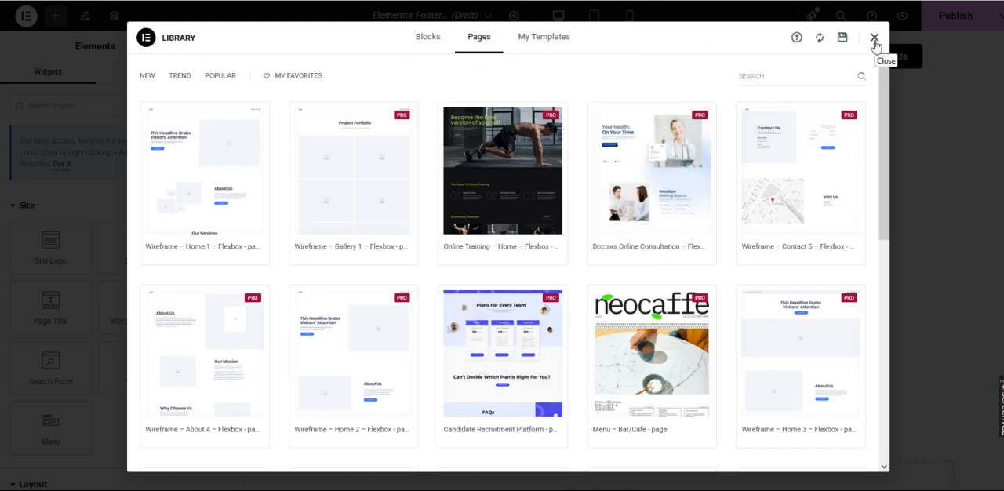
pyautogui.click(875, 39)
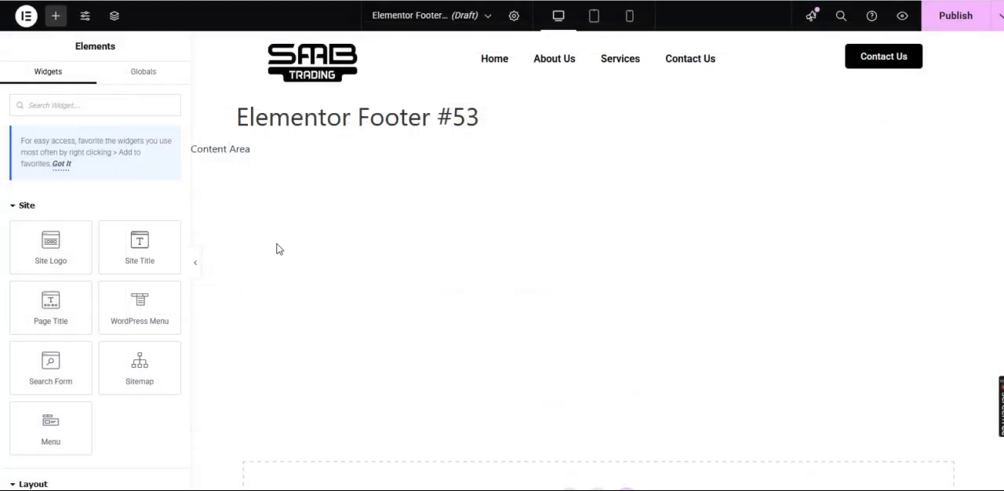
# Add a Flexbox container with two equal columns to the empty footer area
pyautogui.scroll(-2, 483, 243)
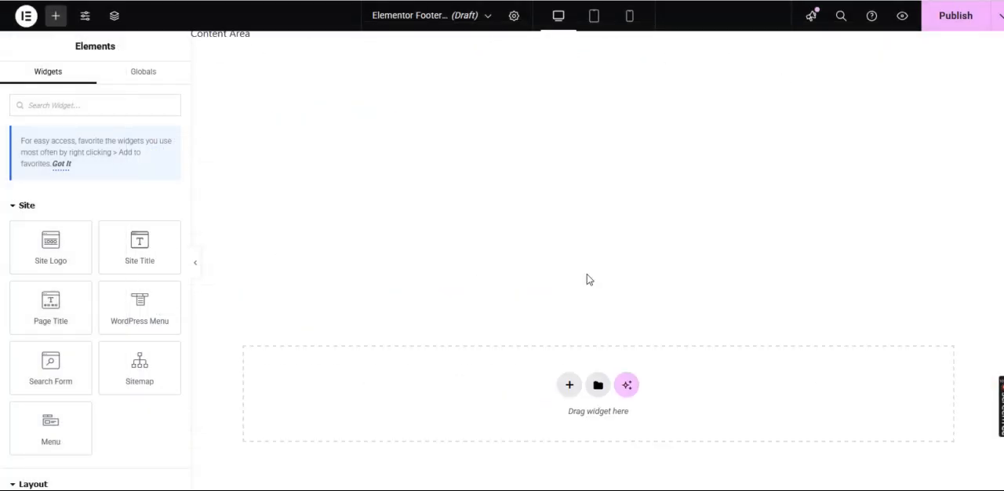
pyautogui.click(569, 389)
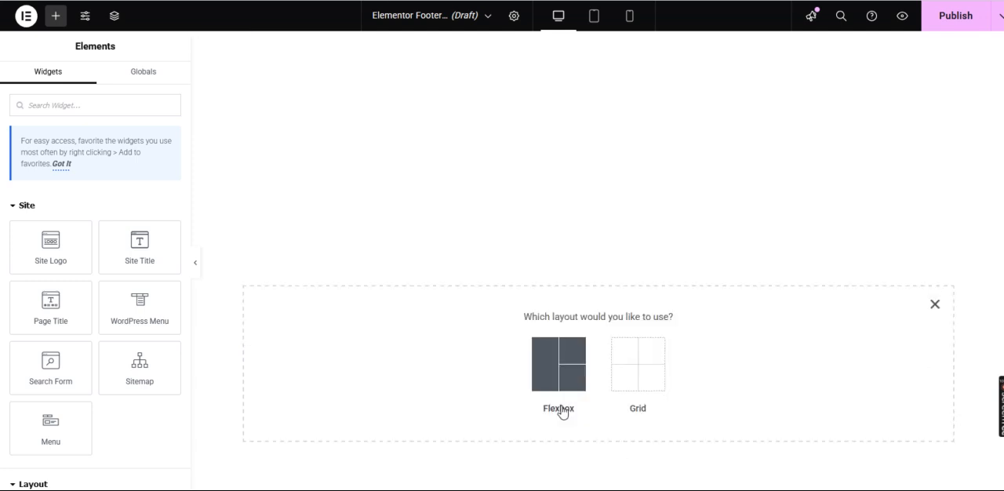
pyautogui.click(563, 377)
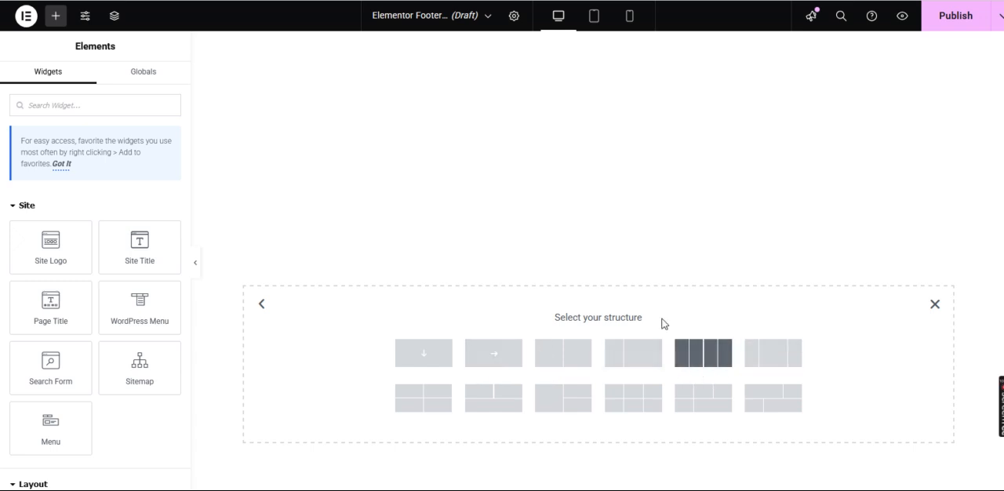
pyautogui.click(563, 355)
# Duplicate the container's first column to make a three-column footer row
pyautogui.moveTo(285, 273)
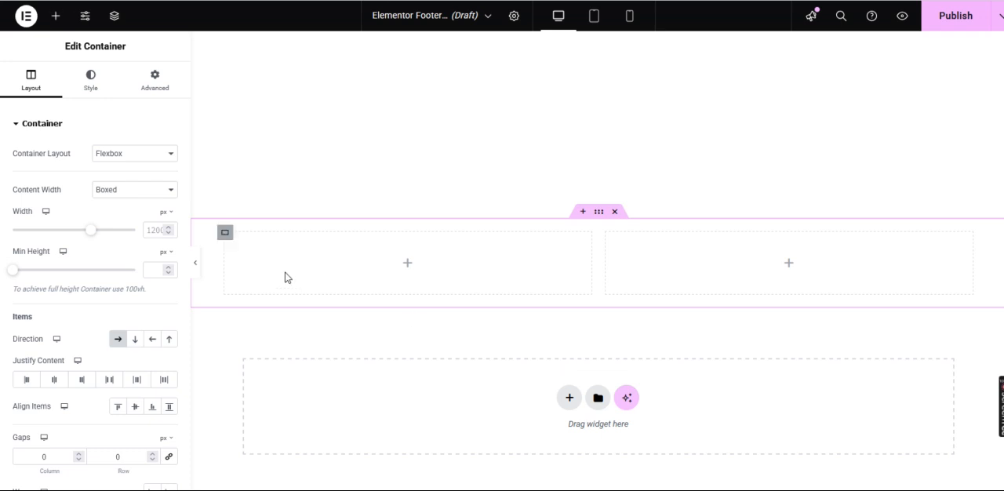
pyautogui.rightClick(226, 235)
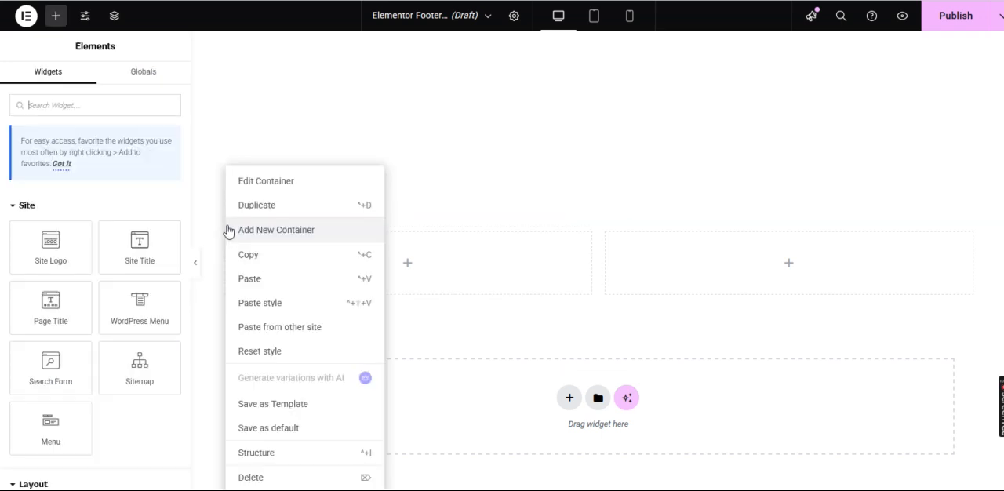
pyautogui.click(285, 206)
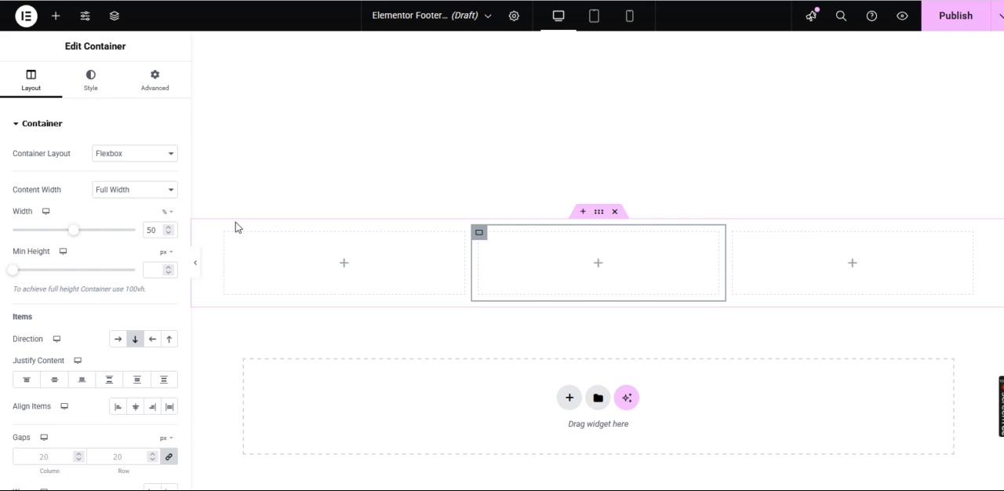
# Find the Image widget and place it in the first column of the footer container
pyautogui.click(58, 17)
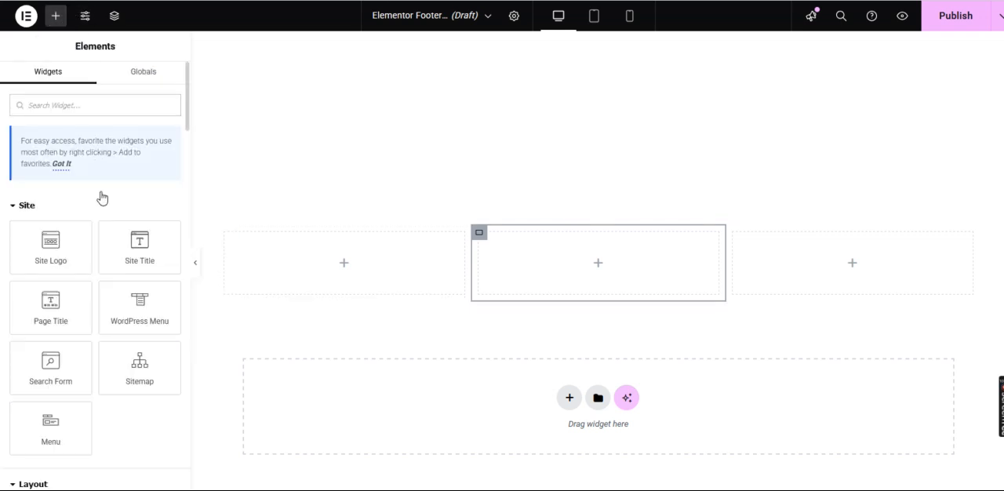
pyautogui.click(89, 104)
pyautogui.write('image')
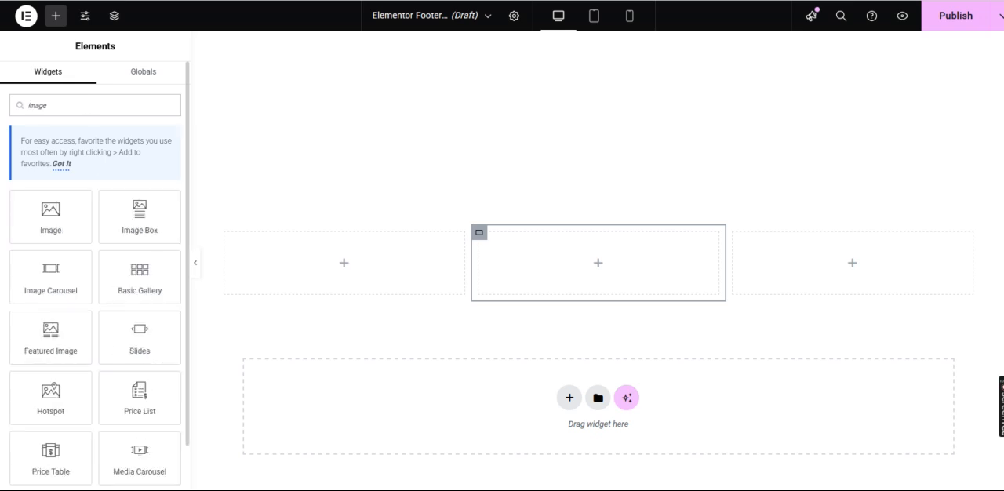
pyautogui.moveTo(43, 223); pyautogui.dragTo(351, 275)
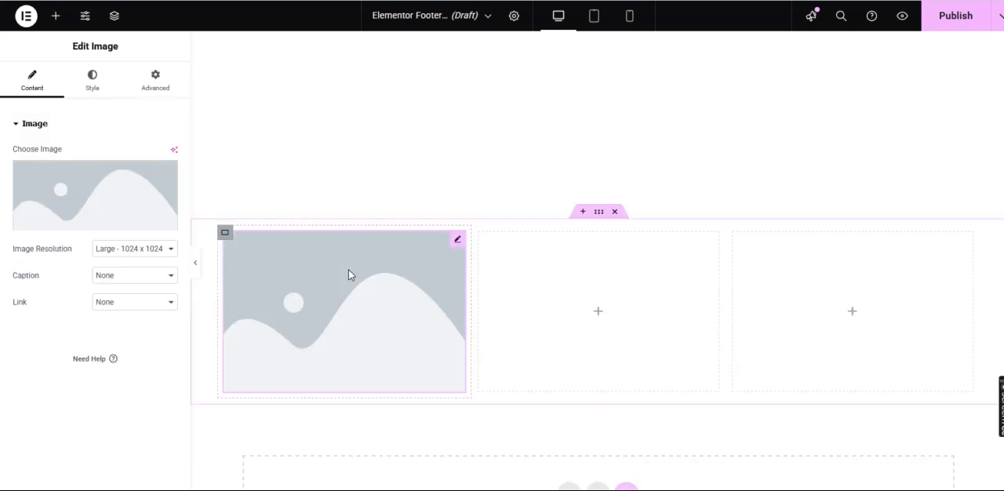
# Use Saab-Trading-Logo.webp from the media library as the image and set its resolution to Full
pyautogui.click(77, 191)
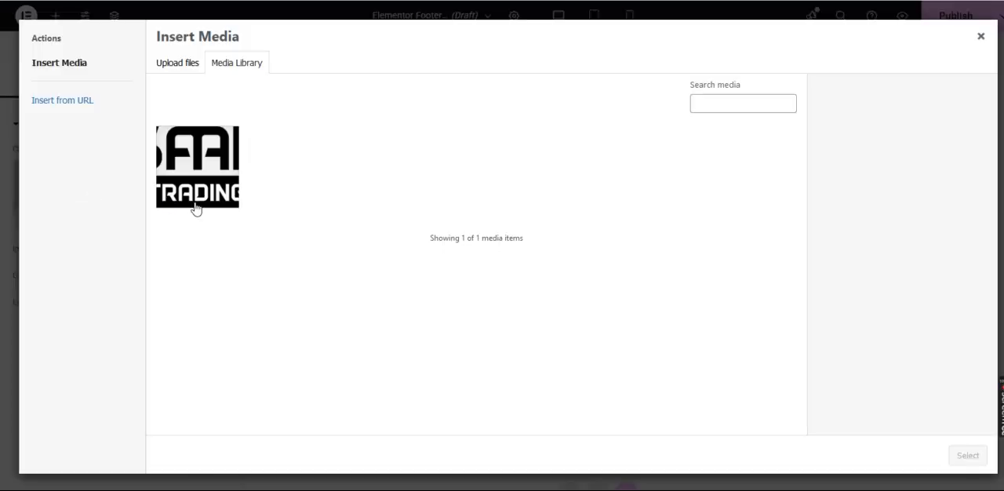
pyautogui.click(196, 209)
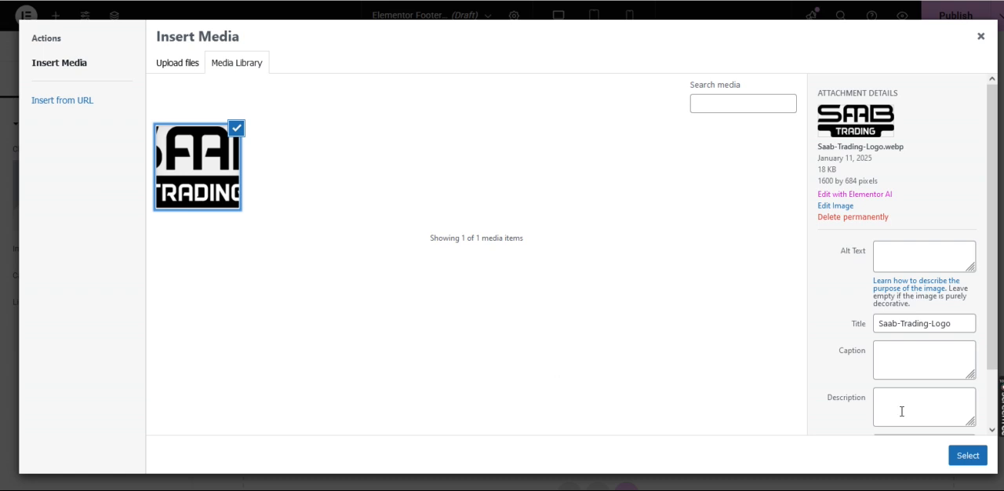
pyautogui.click(966, 458)
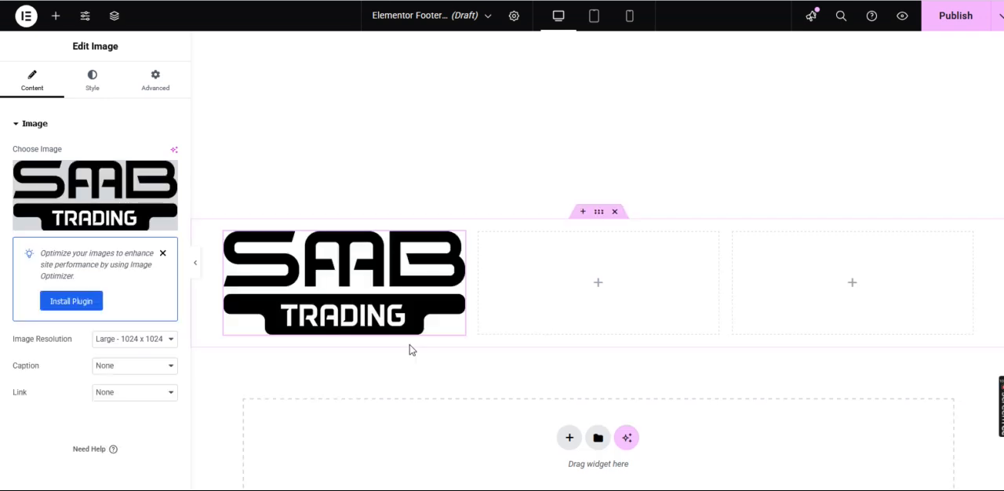
pyautogui.click(127, 341)
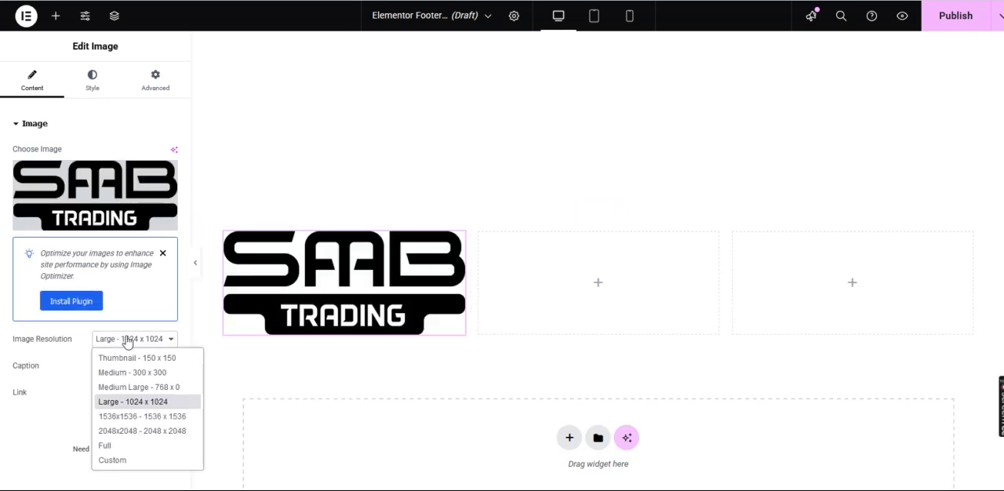
pyautogui.click(133, 447)
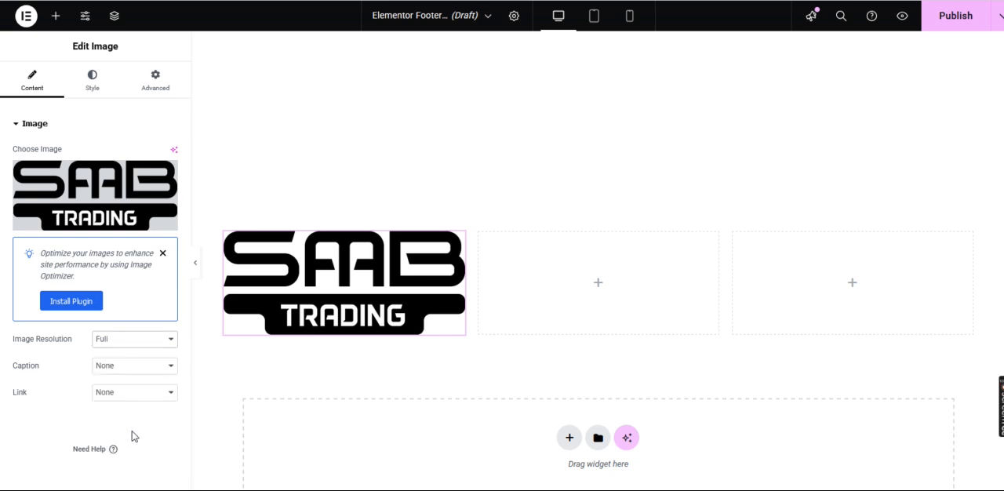
# Set the logo image's width to 65%
pyautogui.click(94, 79)
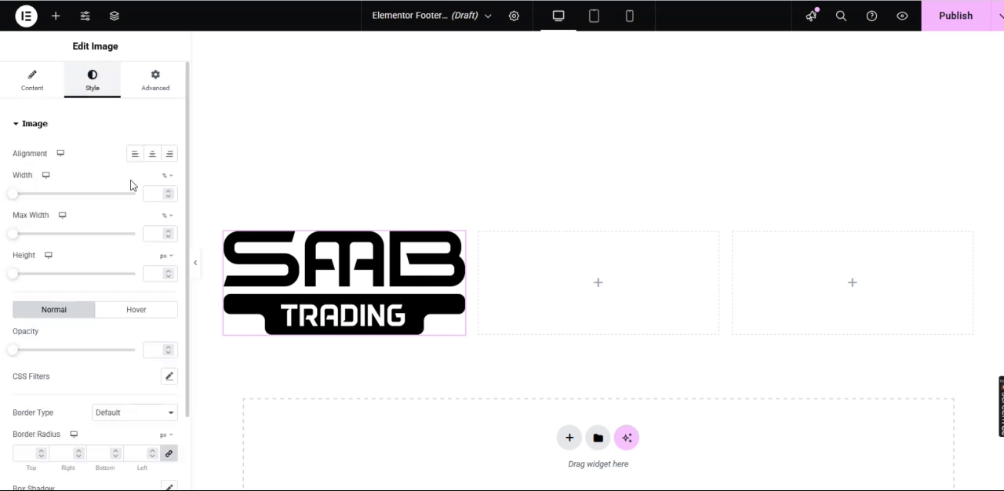
pyautogui.moveTo(15, 194); pyautogui.dragTo(35, 196)
pyautogui.moveTo(41, 197); pyautogui.dragTo(56, 201)
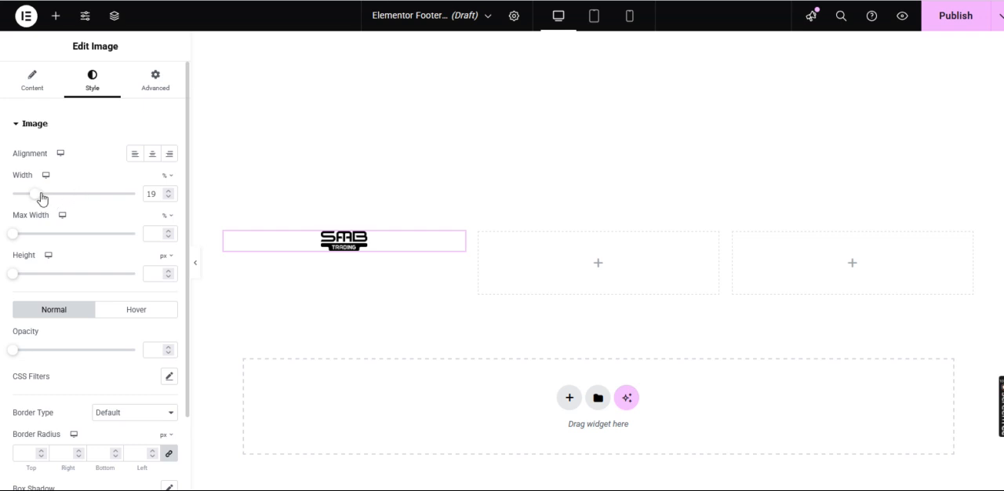
pyautogui.moveTo(34, 195); pyautogui.dragTo(94, 193)
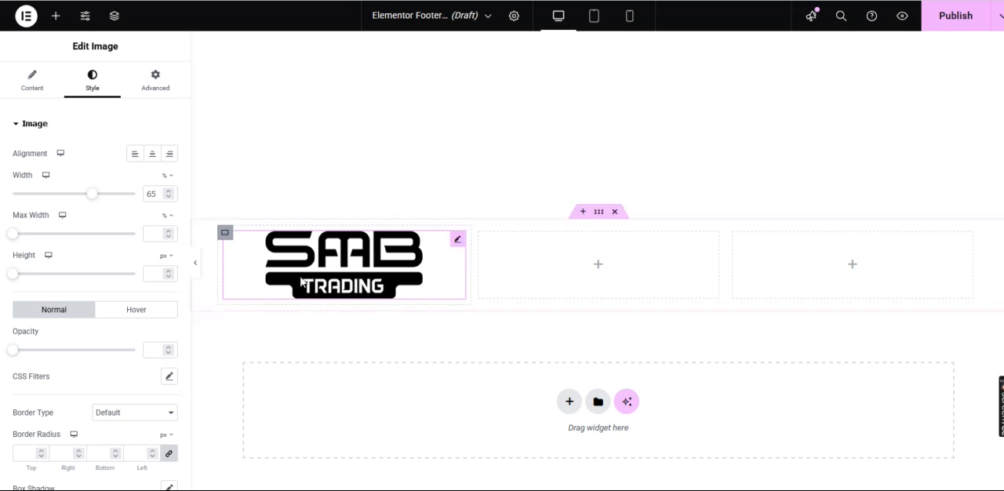
# Find the Icon List widget and place it in the middle column of the footer container
pyautogui.click(55, 17)
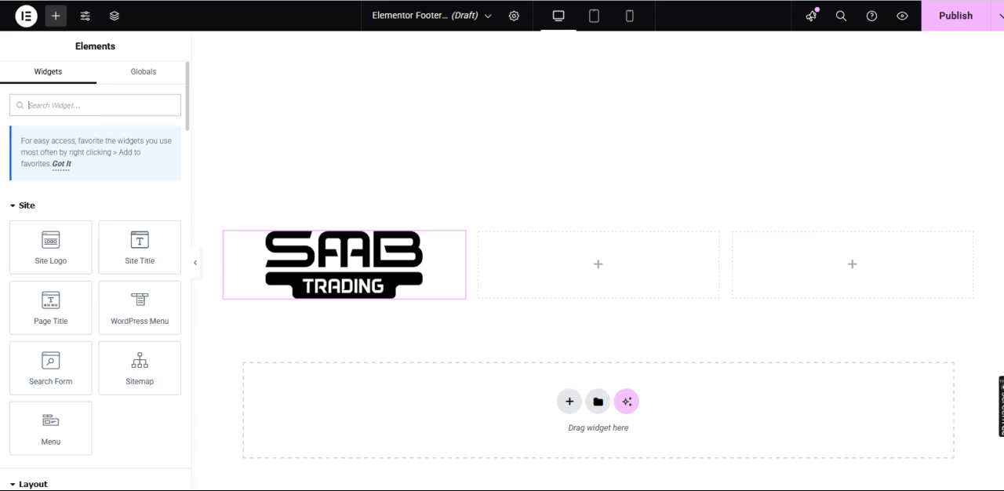
pyautogui.write('icon list')
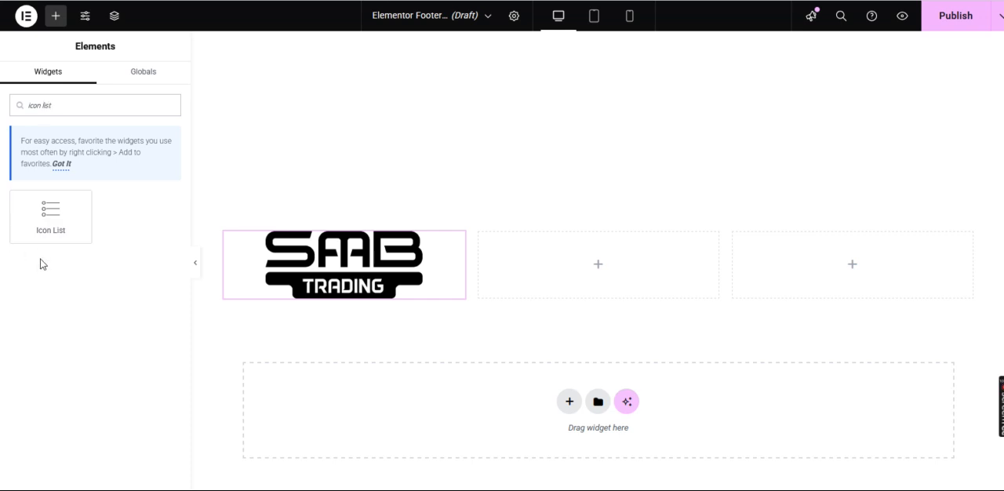
pyautogui.moveTo(39, 227); pyautogui.dragTo(544, 266)
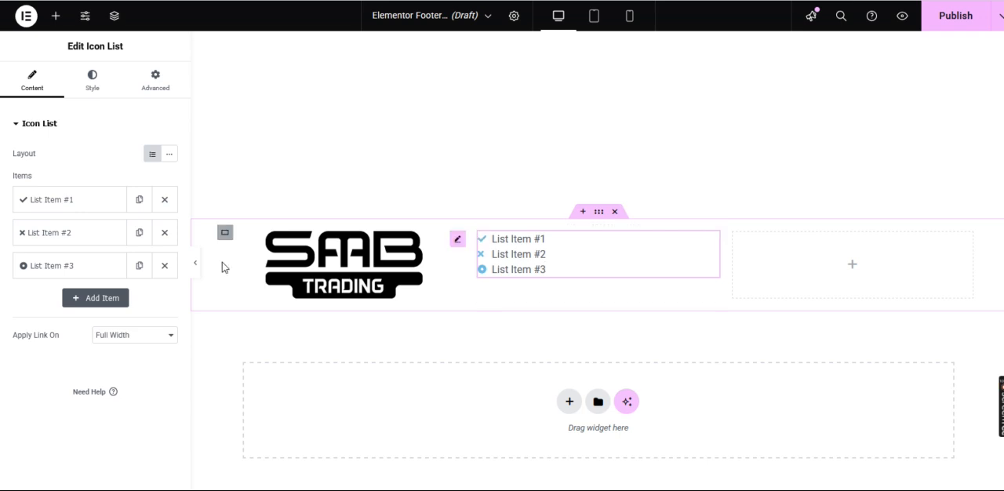
# Remove the second and third icon list items, and duplicate List Item #1 until the list has five items
pyautogui.click(165, 265)
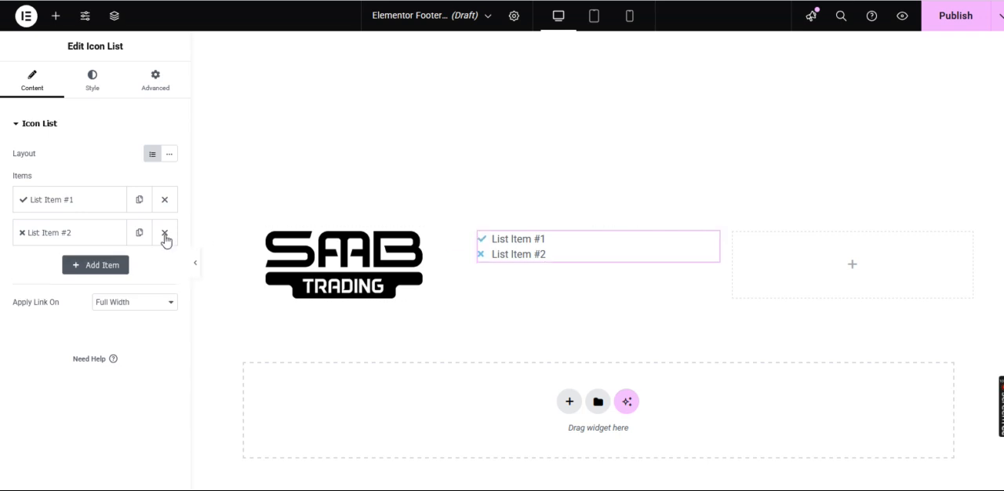
pyautogui.click(164, 232)
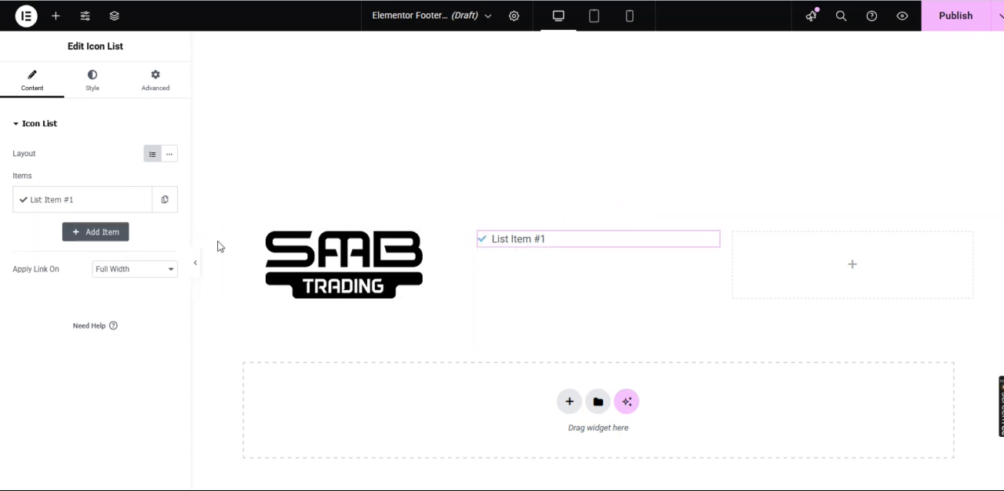
pyautogui.click(166, 202)
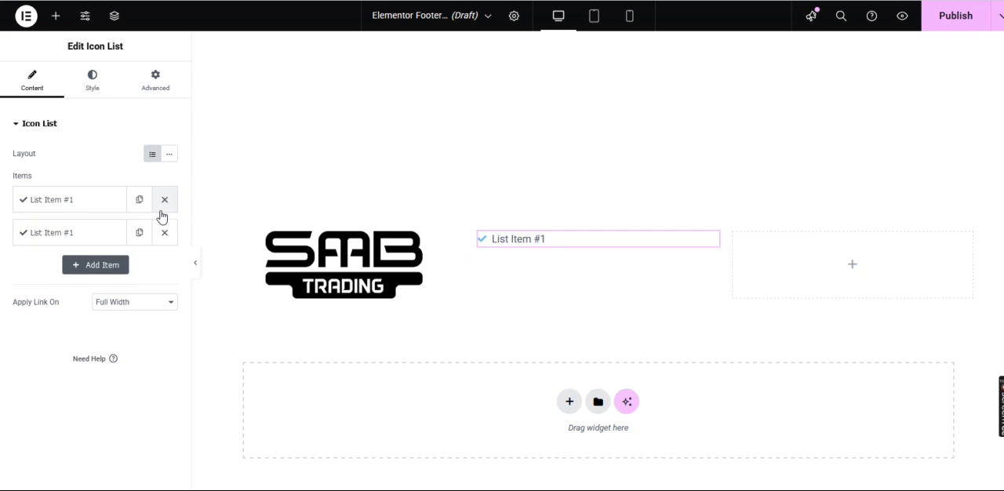
pyautogui.click(141, 238)
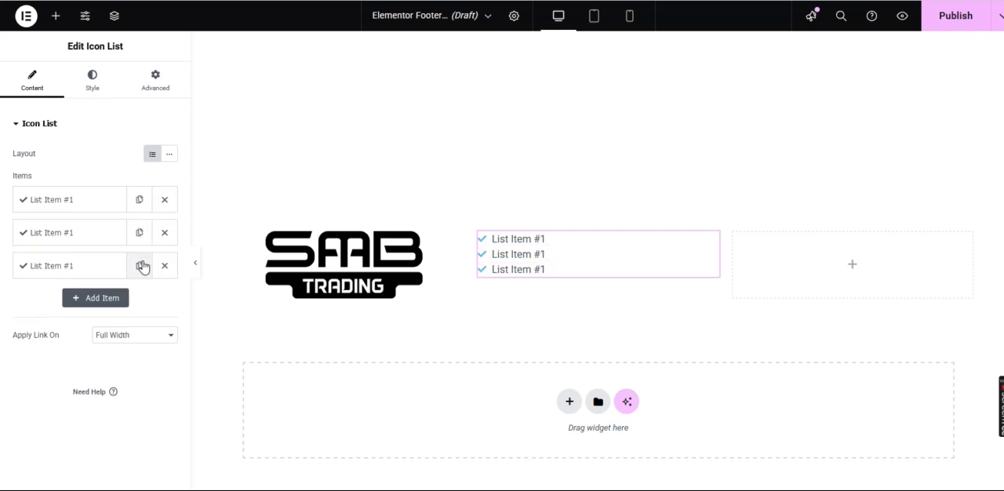
pyautogui.click(140, 266)
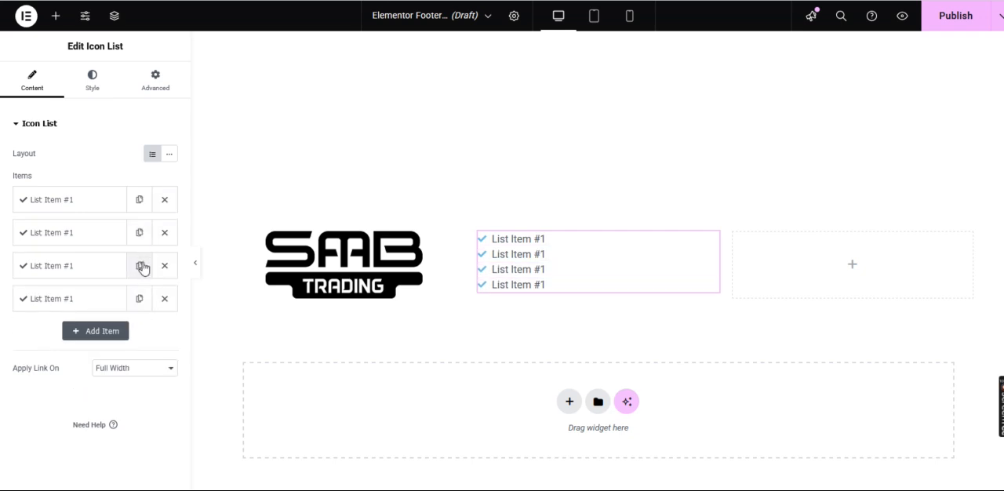
pyautogui.click(139, 308)
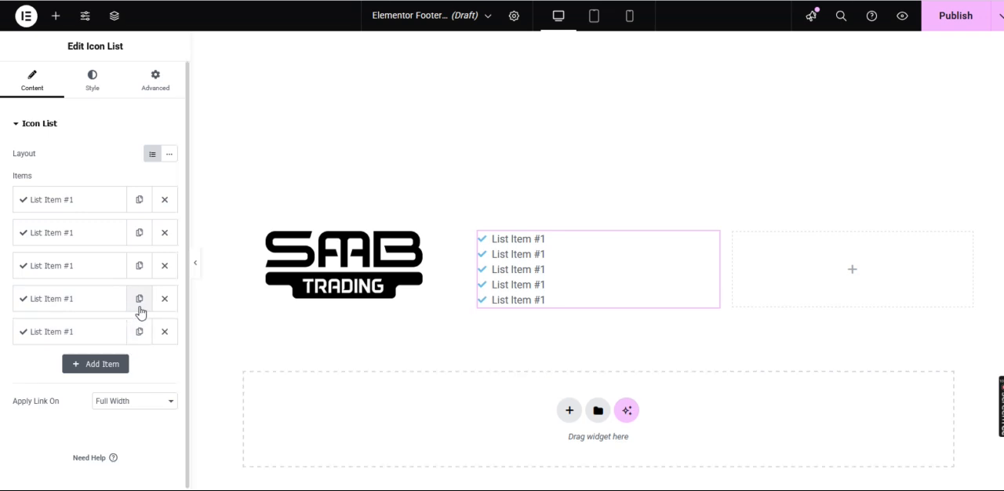
# Change the first icon list item's text to Home
pyautogui.click(82, 208)
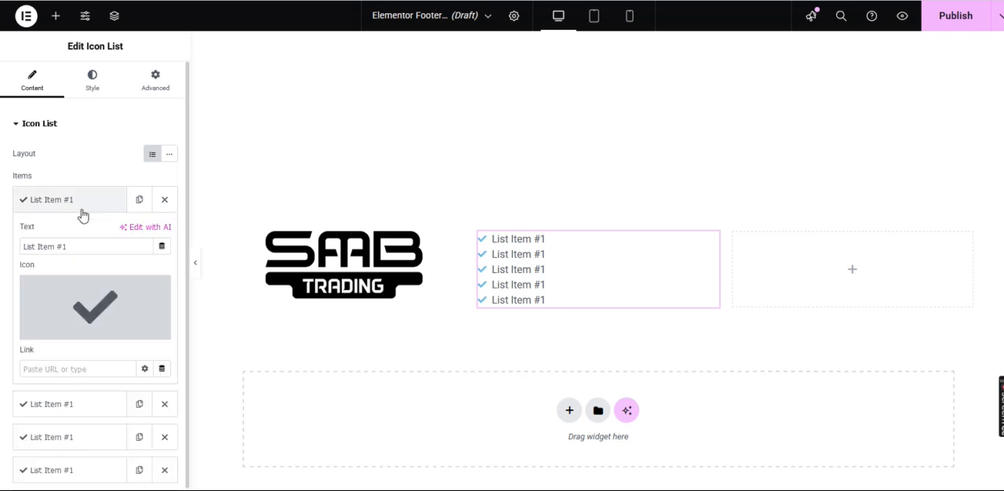
pyautogui.tripleClick(89, 245)
pyautogui.press('BackSpace')
pyautogui.write('Home')
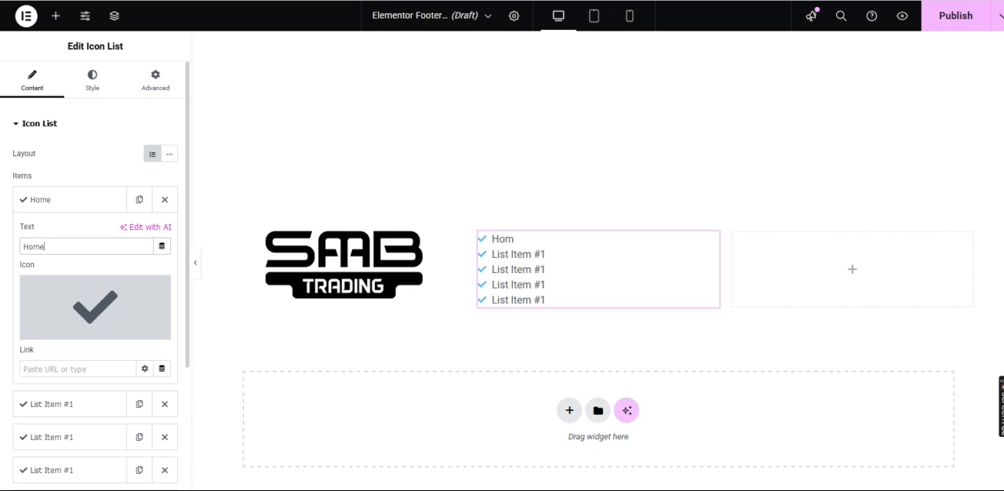
pyautogui.moveTo(72, 306)
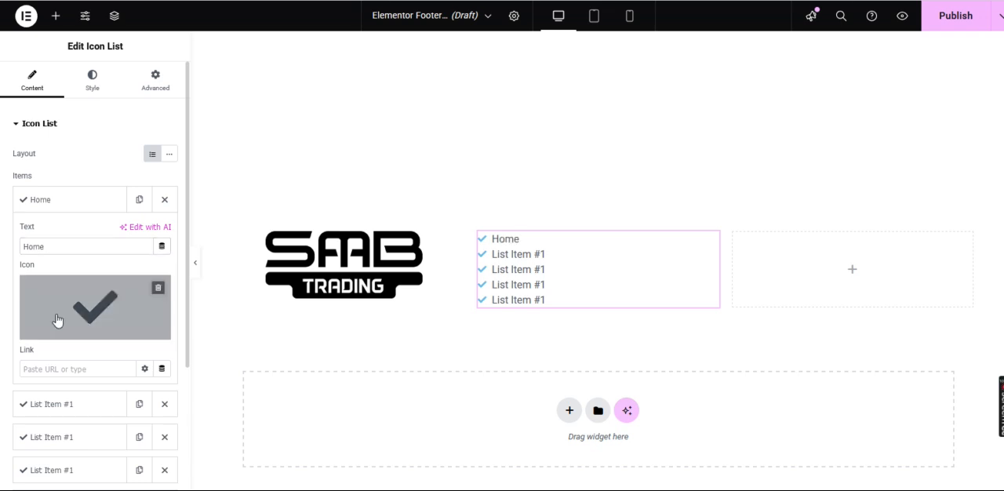
# Change the second icon list item's text to About Us
pyautogui.click(88, 404)
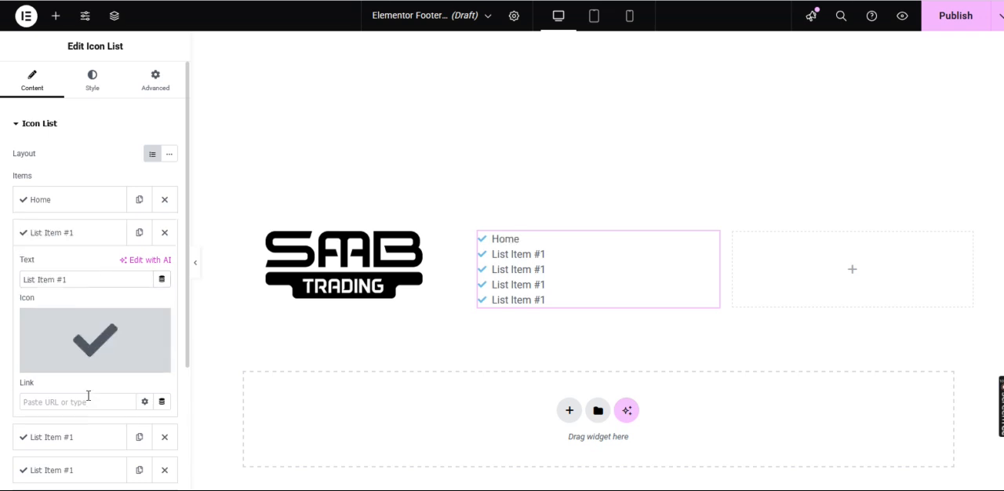
pyautogui.tripleClick(91, 276)
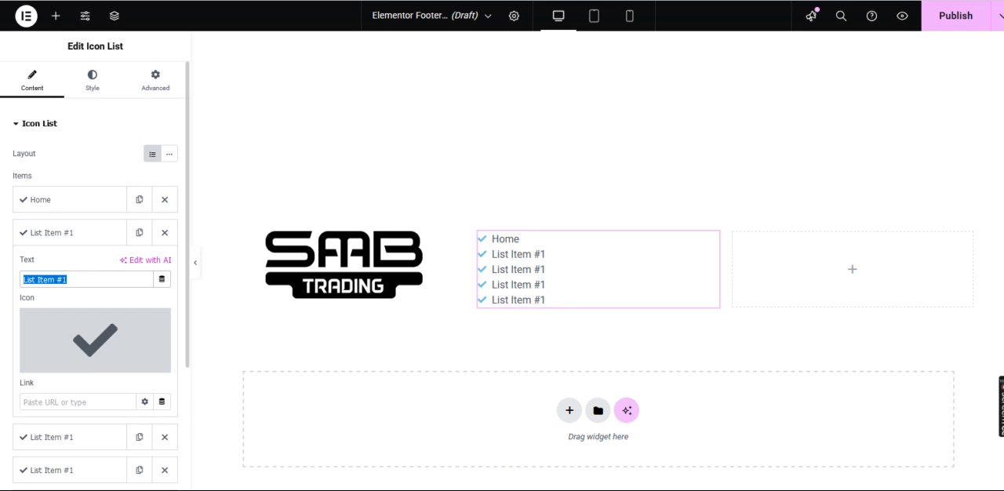
pyautogui.press('BackSpace')
pyautogui.write('Ab')
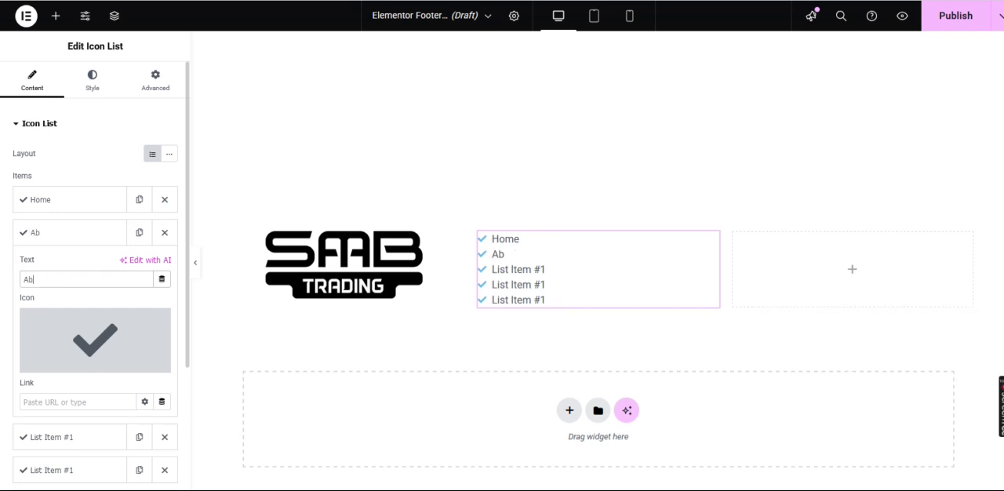
pyautogui.write('out Us')
# Replace the third icon list item's text with Services
pyautogui.click(84, 437)
pyautogui.scroll(-1, 83, 432)
pyautogui.click(95, 235)
pyautogui.press('BackSpace')
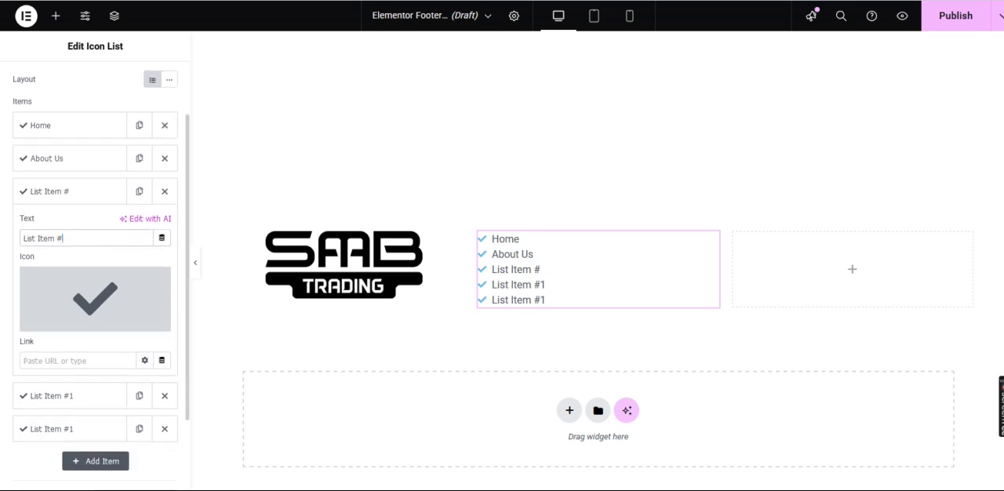
pyautogui.write('Serv')
pyautogui.press('BackSpace')
pyautogui.press('BackSpace')
pyautogui.press('BackSpace')
pyautogui.press('BackSpace')
pyautogui.press('BackSpace')
pyautogui.press('BackSpace')
pyautogui.press('BackSpace')
pyautogui.press('BackSpace')
pyautogui.press('BackSpace')
pyautogui.press('BackSpace')
pyautogui.press('BackSpace')
pyautogui.press('BackSpace')
pyautogui.press('BackSpace')
pyautogui.press('BackSpace')
pyautogui.write('Services')
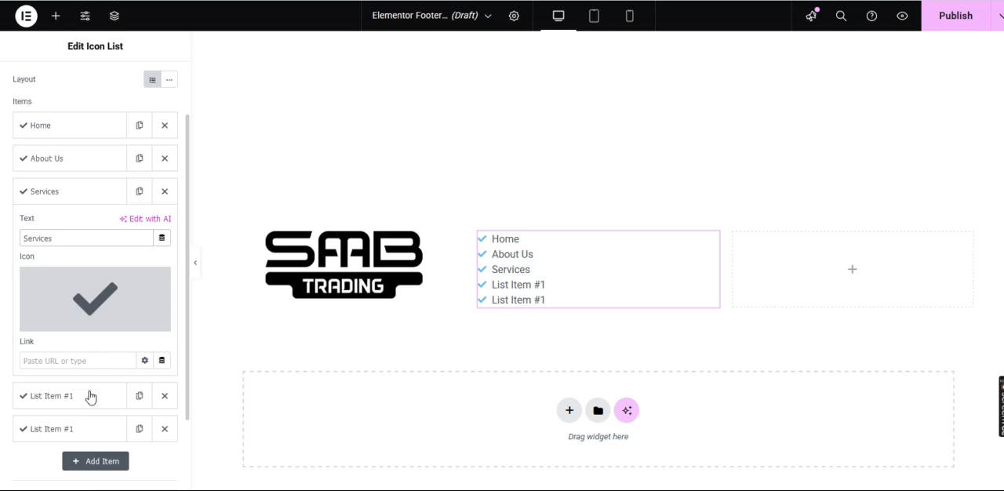
# Set the text of the fourth icon list item to Contact
pyautogui.click(90, 396)
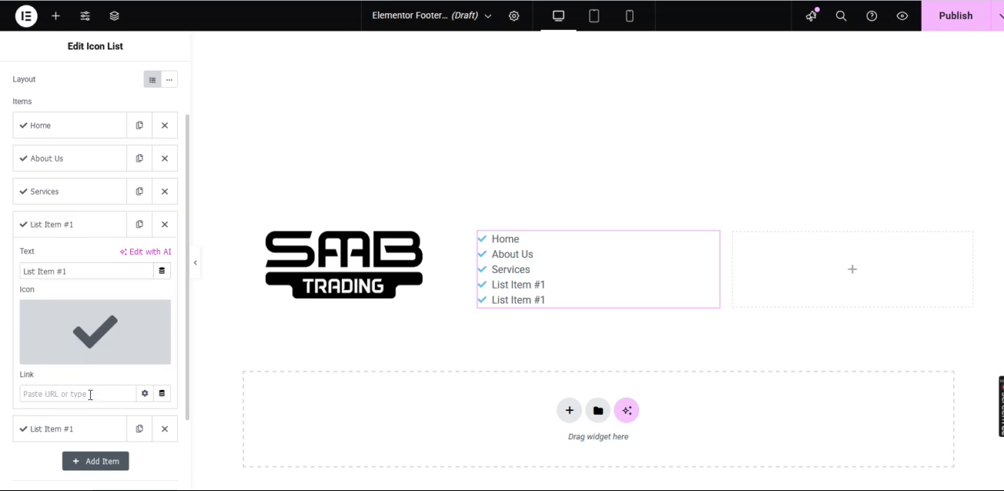
pyautogui.click(85, 270)
pyautogui.hotkey('ctrl', 'a')
pyautogui.press('BackSpace')
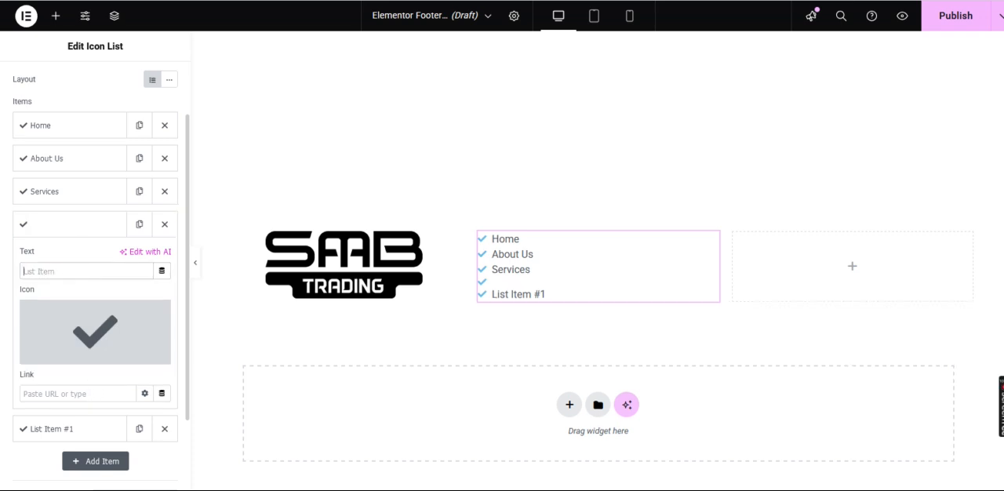
pyautogui.write('Contact')
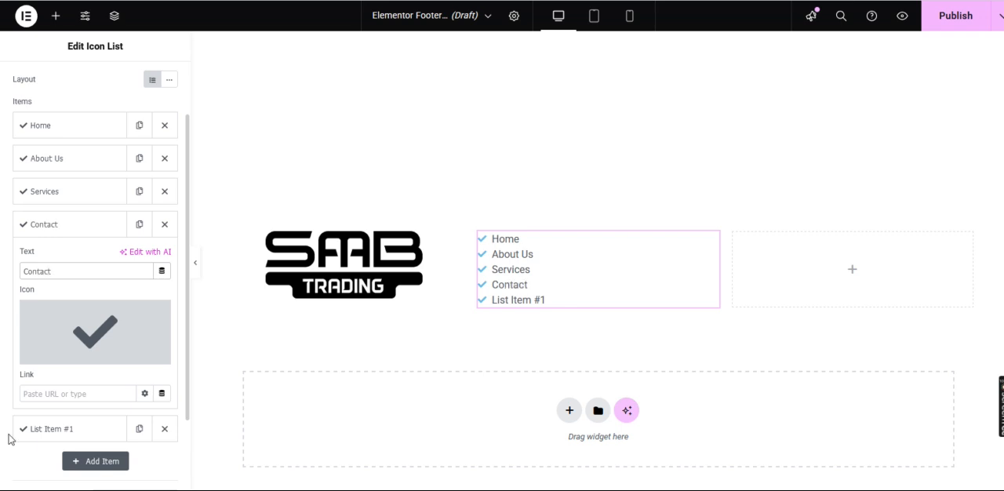
# Set the text of the fifth icon list item to Privacy Policy
pyautogui.click(57, 431)
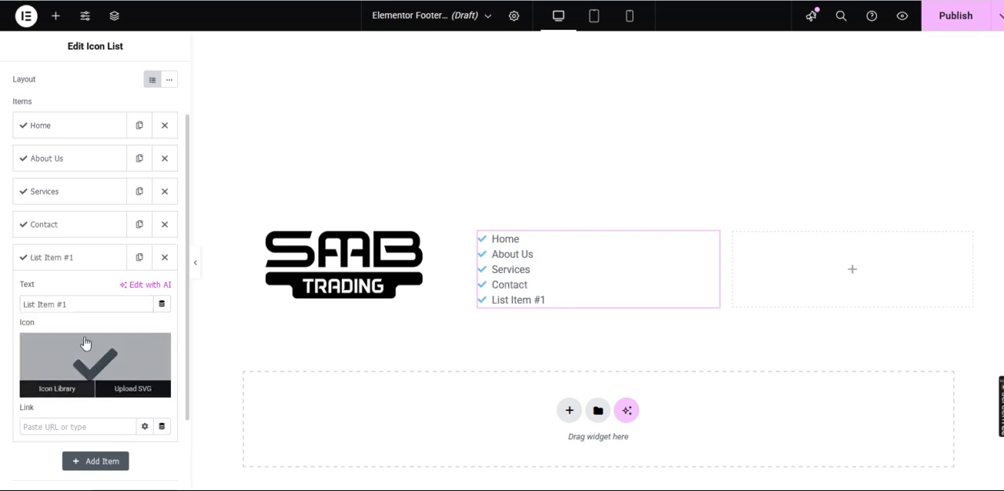
pyautogui.click(86, 306)
pyautogui.hotkey('ctrl', 'a')
pyautogui.press('BackSpace')
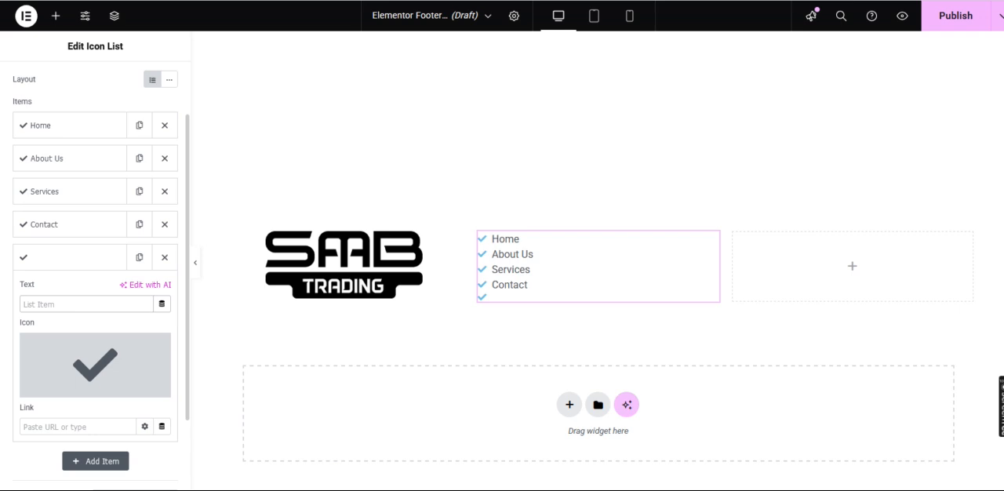
pyautogui.write('Privacy Policy')
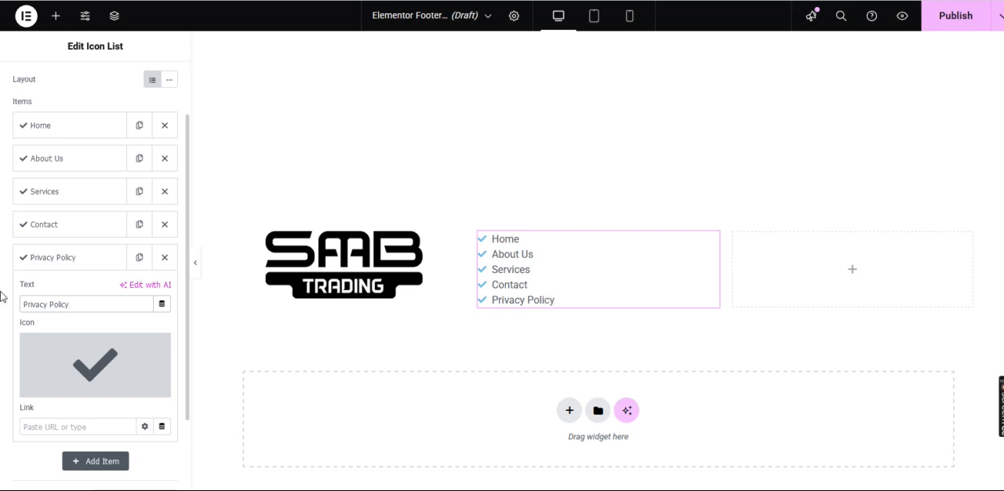
# Set the space between the icon list items to 10 px
pyautogui.scroll(1, 139, 117)
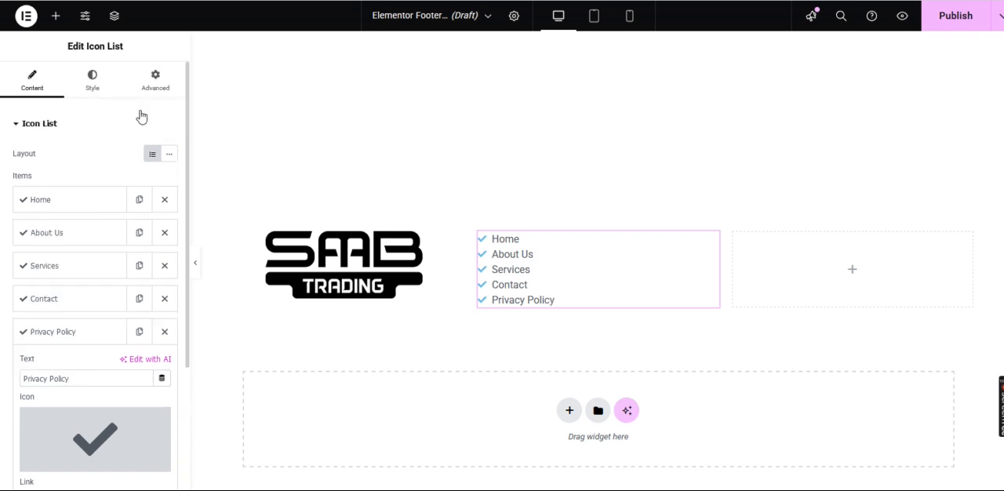
pyautogui.click(93, 87)
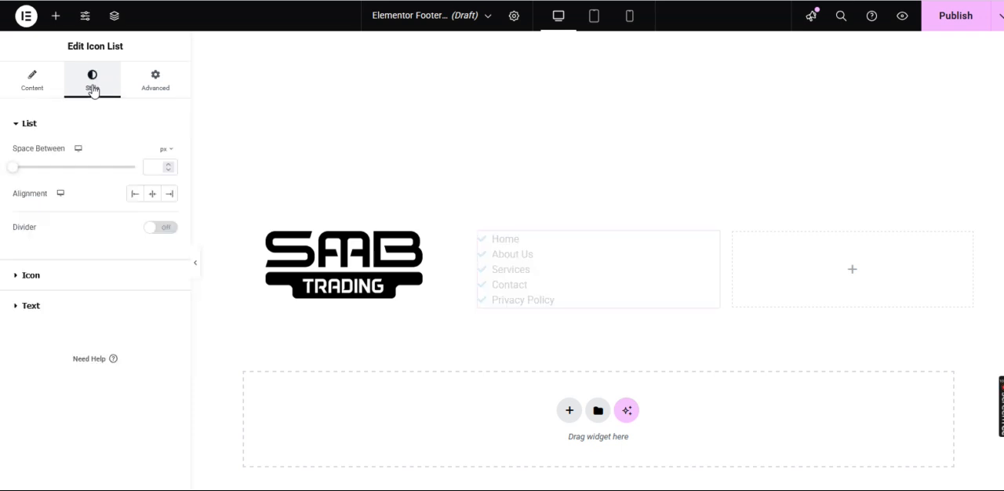
pyautogui.moveTo(13, 171); pyautogui.dragTo(33, 172)
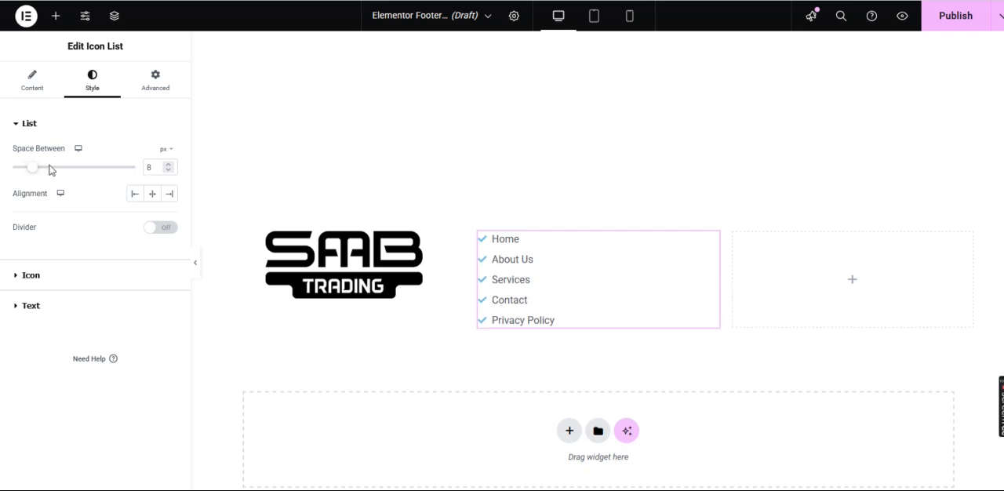
pyautogui.click(167, 165)
pyautogui.click(168, 164)
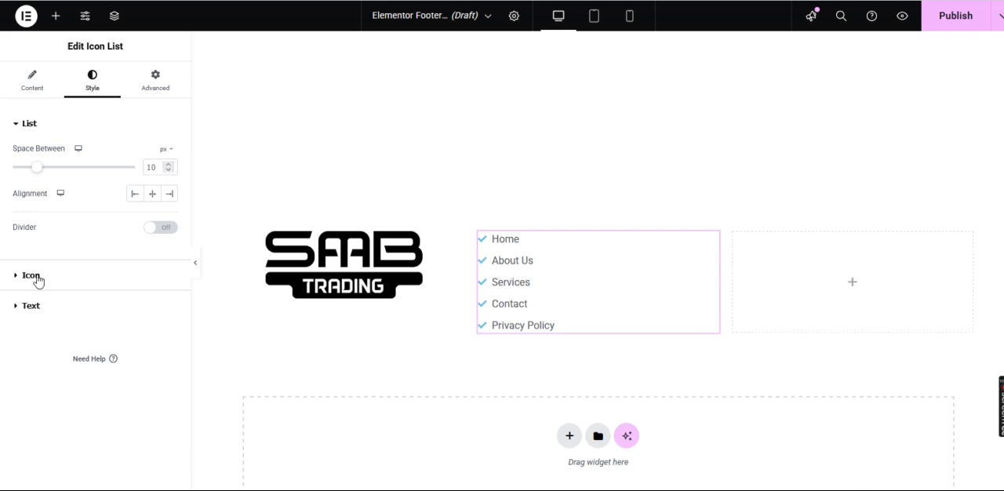
# Change the normal color of the icon list's check icons to black
pyautogui.click(35, 276)
pyautogui.click(169, 210)
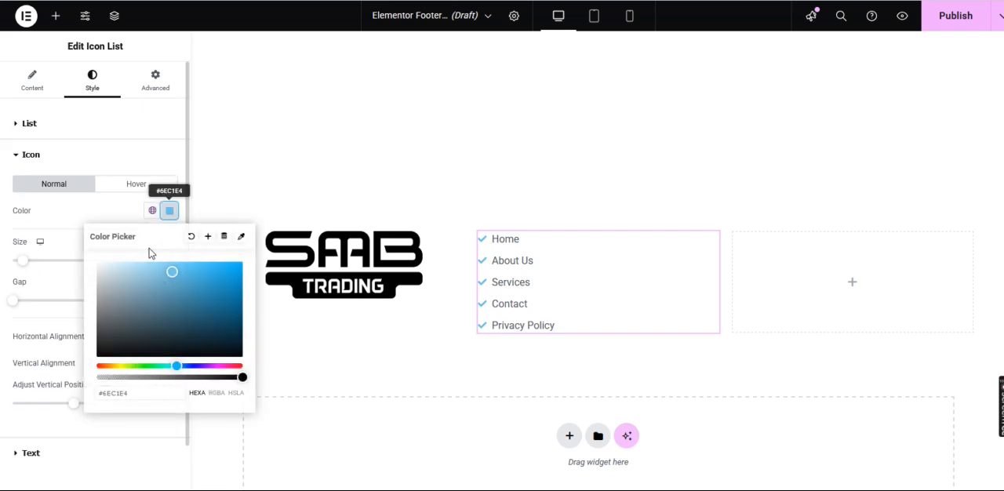
pyautogui.moveTo(172, 276); pyautogui.dragTo(54, 399)
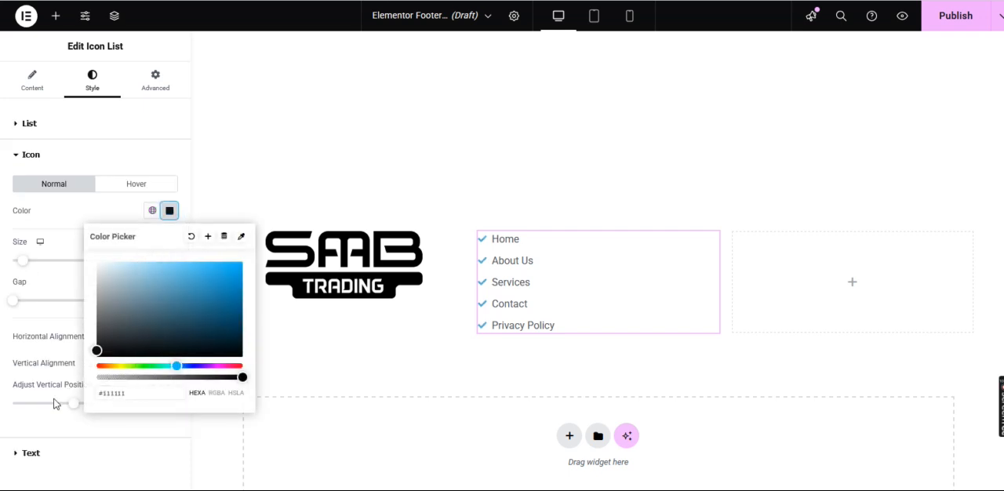
pyautogui.click(54, 400)
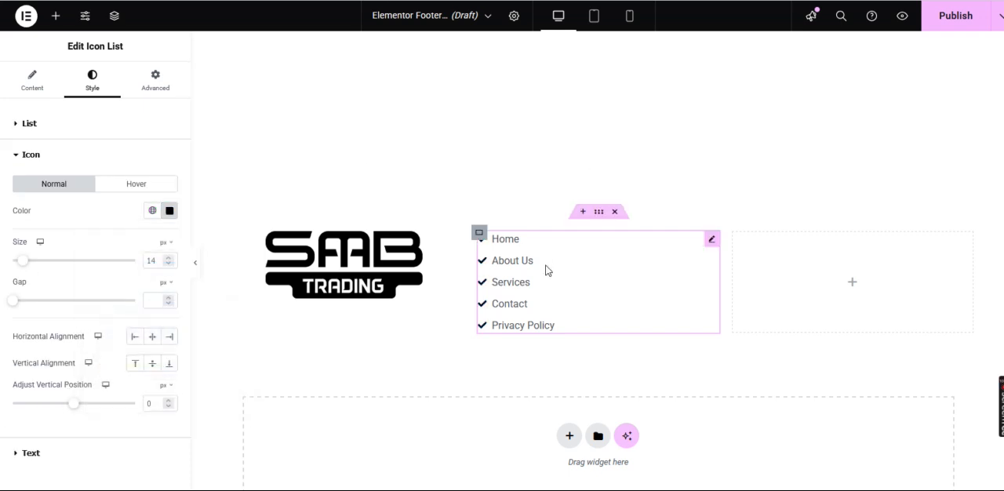
# Give the whole footer container a Classic background with the light gray color #CFCFCF
pyautogui.moveTo(600, 217)
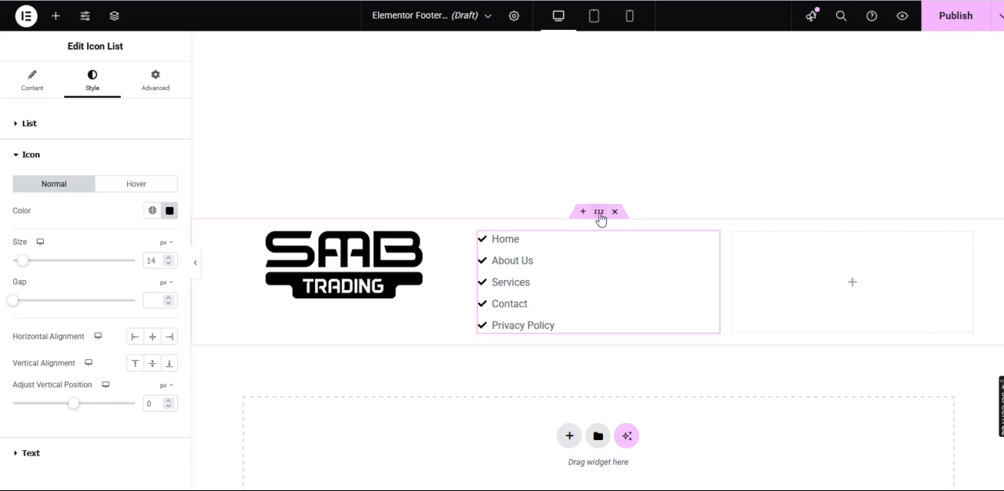
pyautogui.click(599, 214)
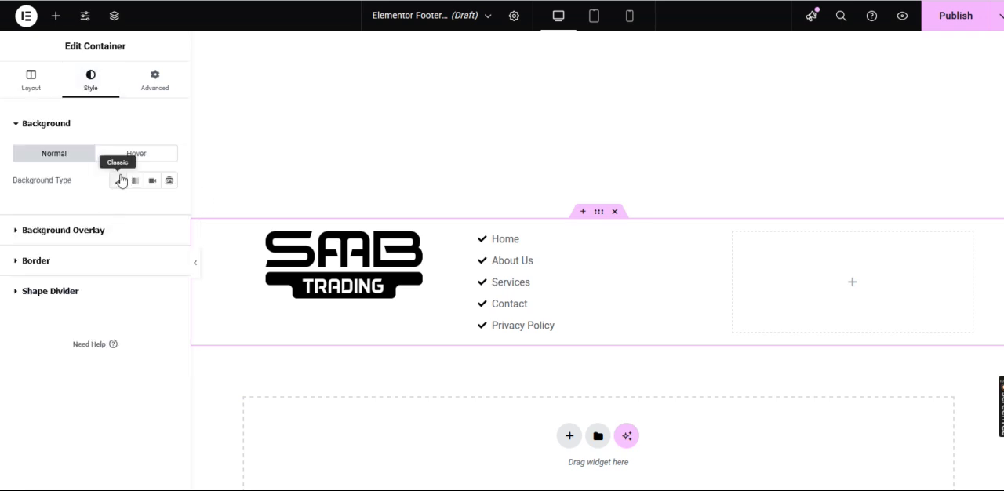
pyautogui.click(118, 181)
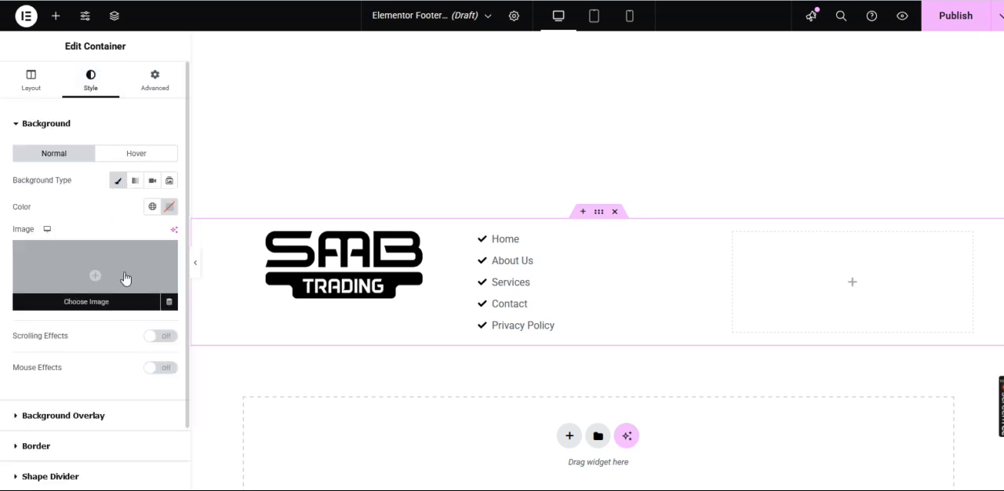
pyautogui.click(169, 206)
pyautogui.click(149, 390)
pyautogui.moveTo(168, 352); pyautogui.dragTo(69, 280)
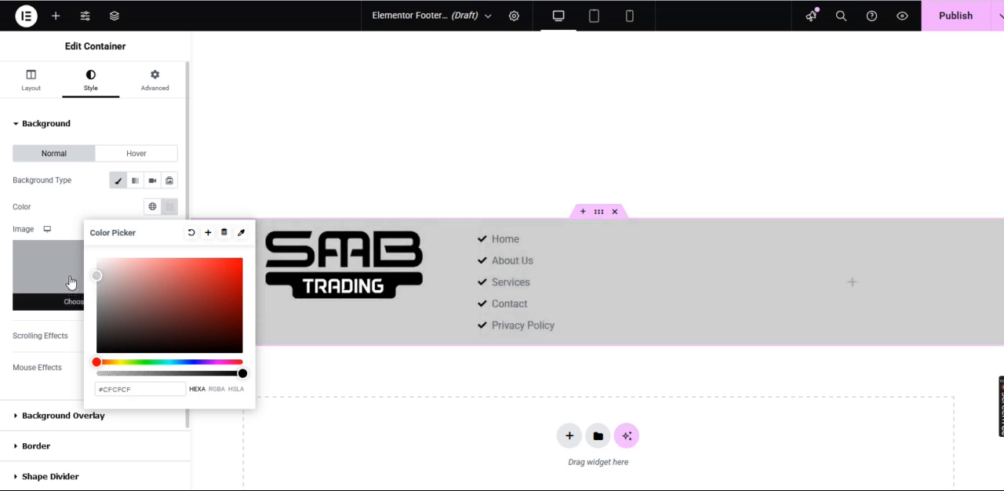
pyautogui.click(759, 284)
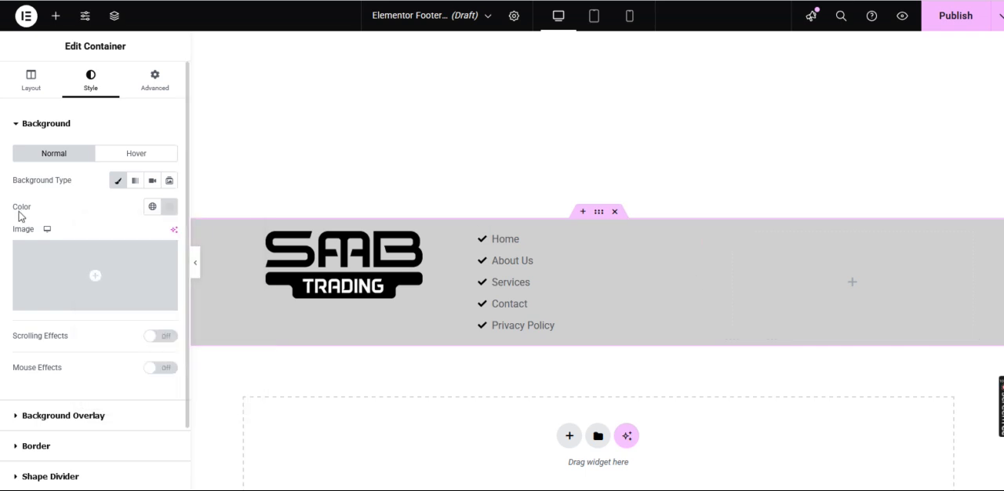
pyautogui.scroll(-1, 41, 251)
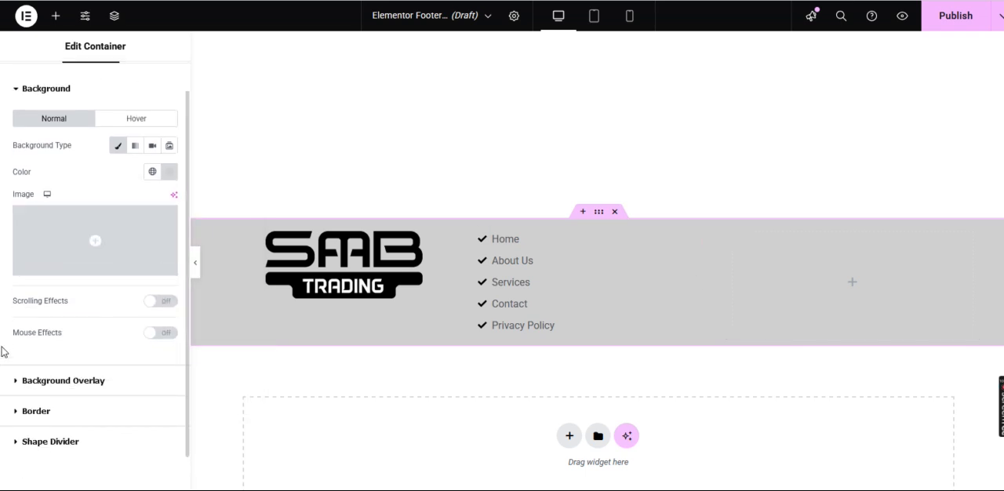
pyautogui.scroll(1, 82, 219)
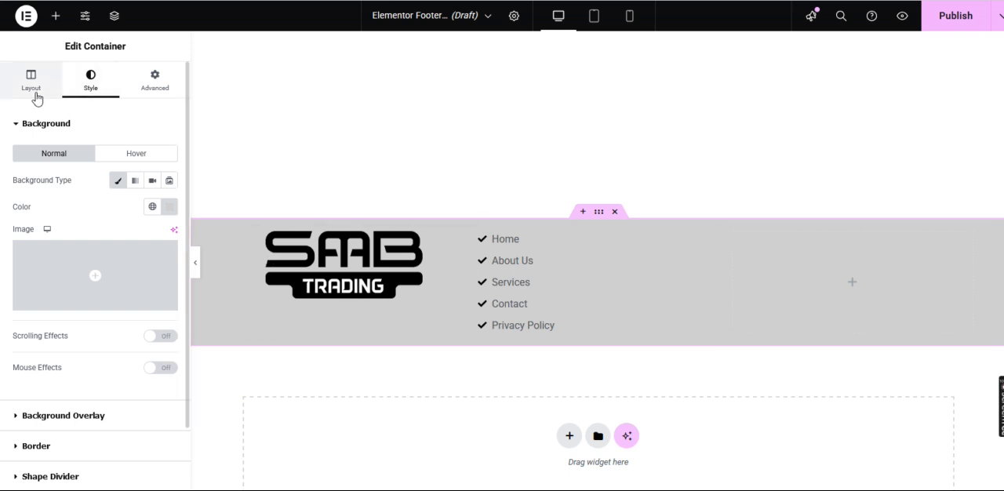
pyautogui.click(56, 17)
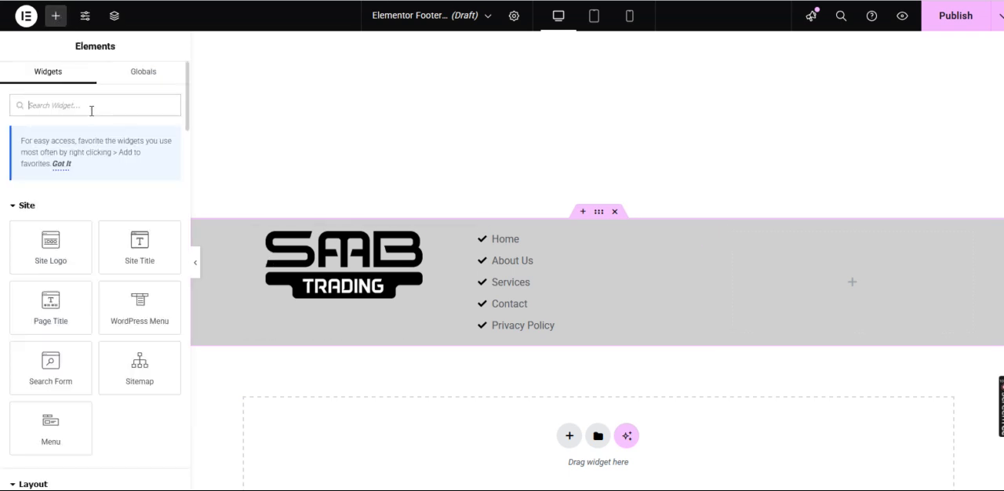
pyautogui.write('s')
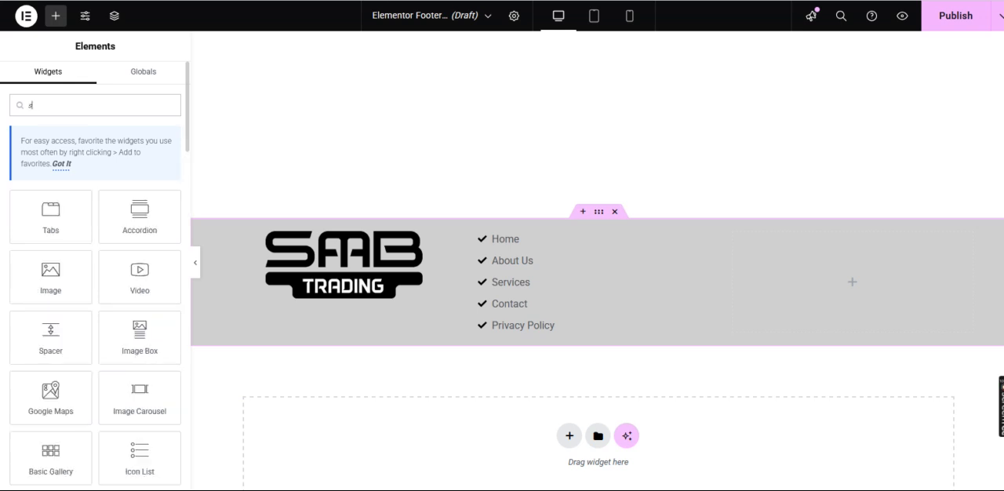
pyautogui.press('BackSpace')
pyautogui.write('sub')
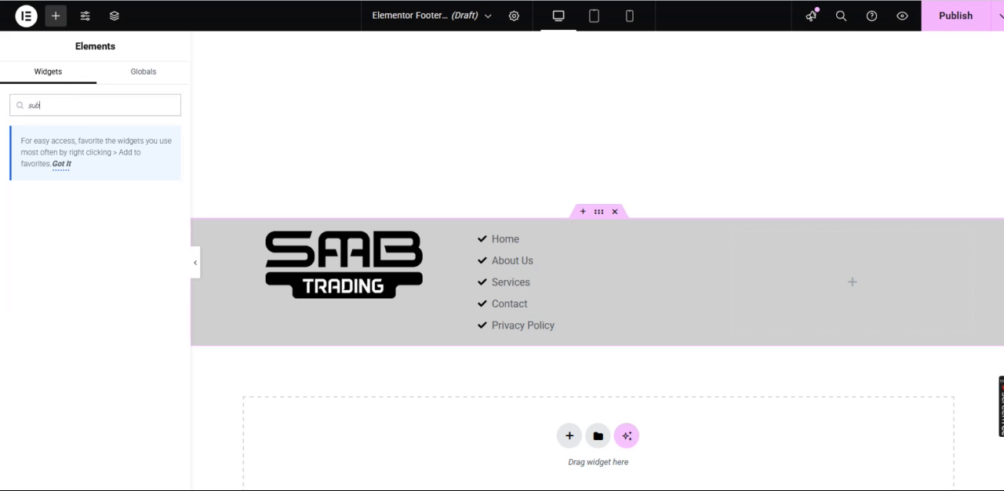
pyautogui.write('s')
pyautogui.press('BackSpace')
pyautogui.press('BackSpace')
pyautogui.press('BackSpace')
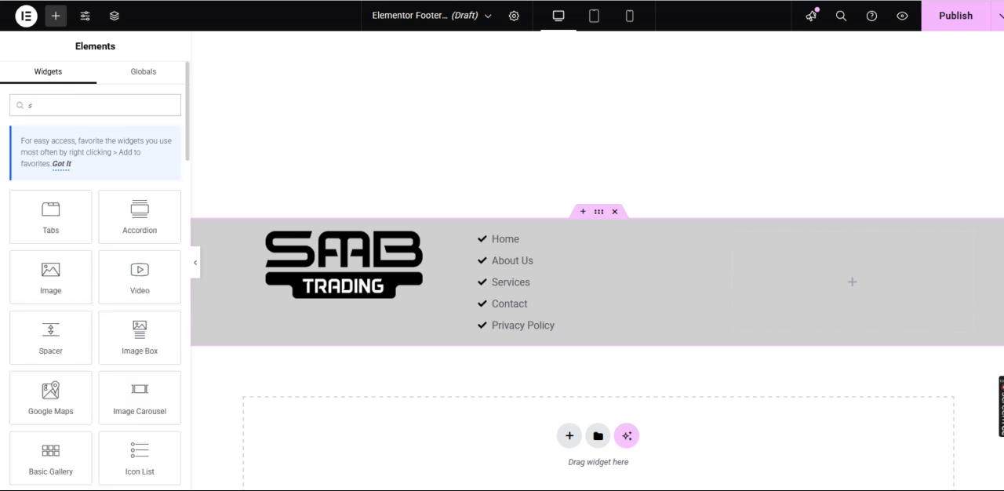
pyautogui.press('BackSpace')
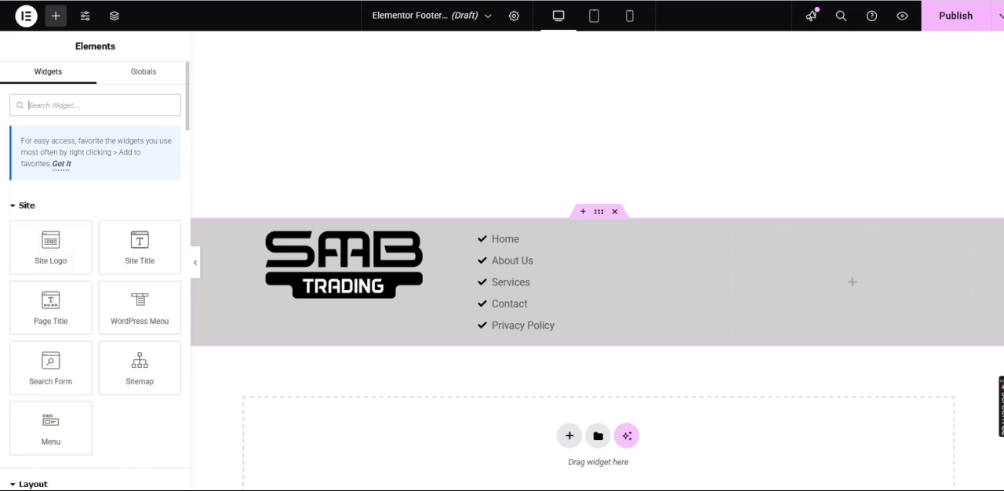
pyautogui.write('nav')
pyautogui.press('BackSpace')
pyautogui.press('BackSpace')
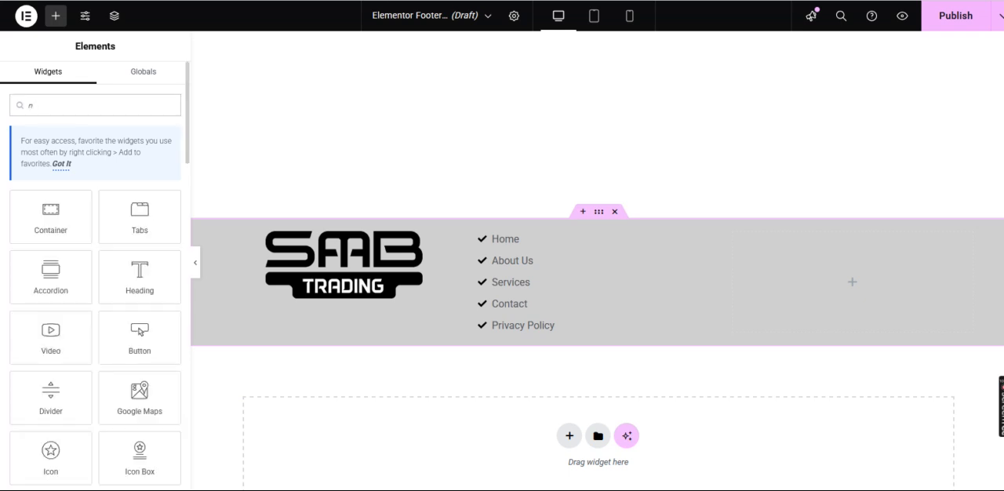
pyautogui.press('BackSpace')
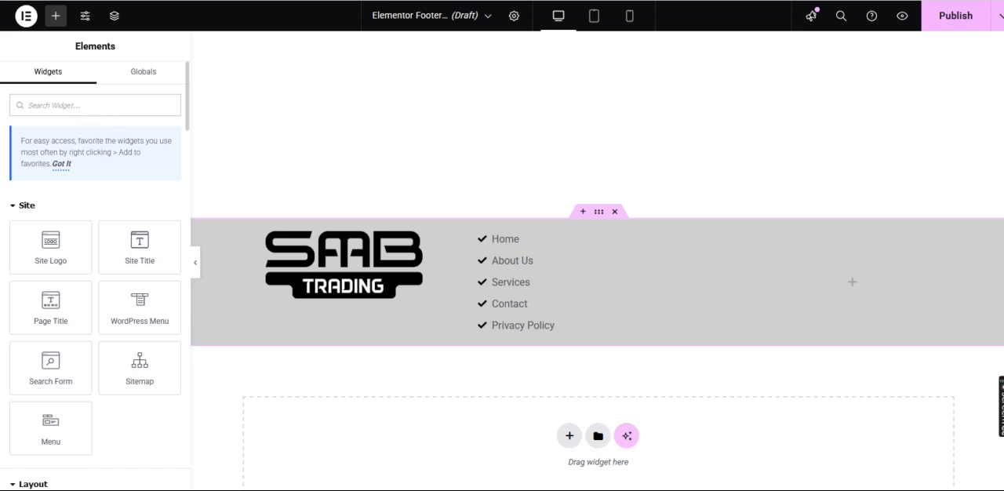
pyautogui.write('ion')
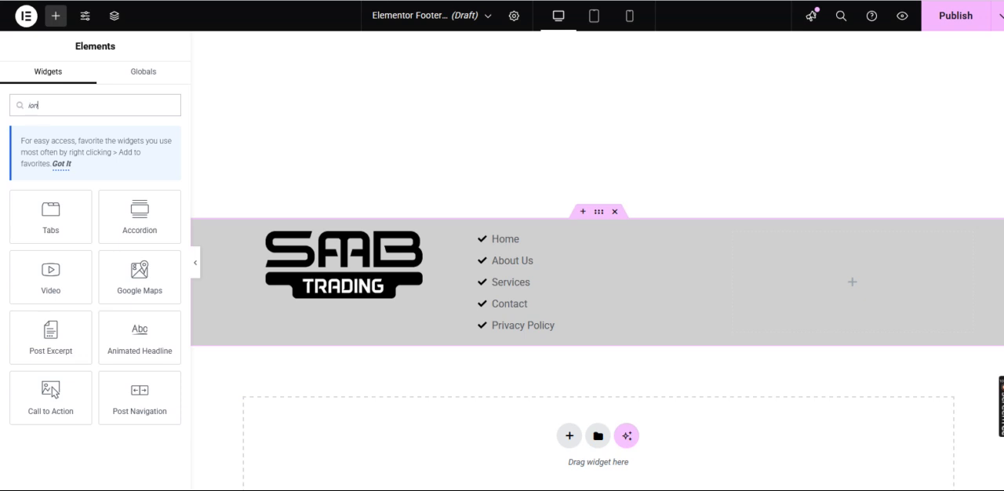
pyautogui.press('BackSpace')
pyautogui.press('BackSpace')
pyautogui.press('BackSpace')
# Find the Social Icons widget by searching for "social" and place it in the footer's empty third column
pyautogui.write('social')
pyautogui.moveTo(50, 207); pyautogui.dragTo(871, 281)
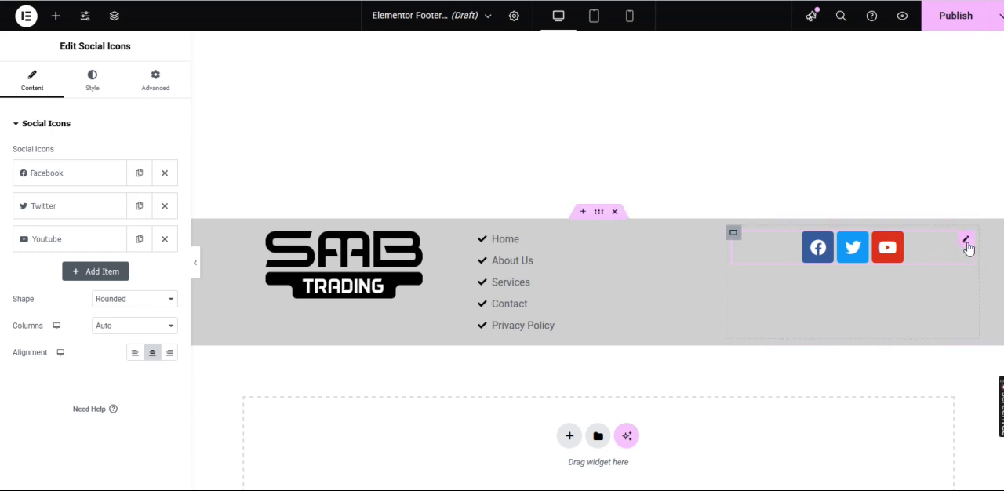
# Switch the social icons to Custom coloring and set their primary color to black (#000000)
pyautogui.click(88, 85)
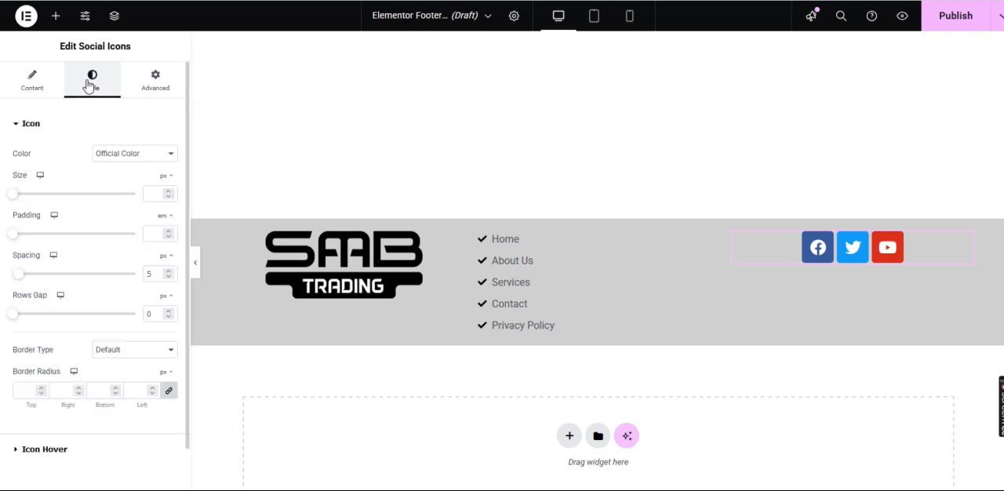
pyautogui.click(148, 154)
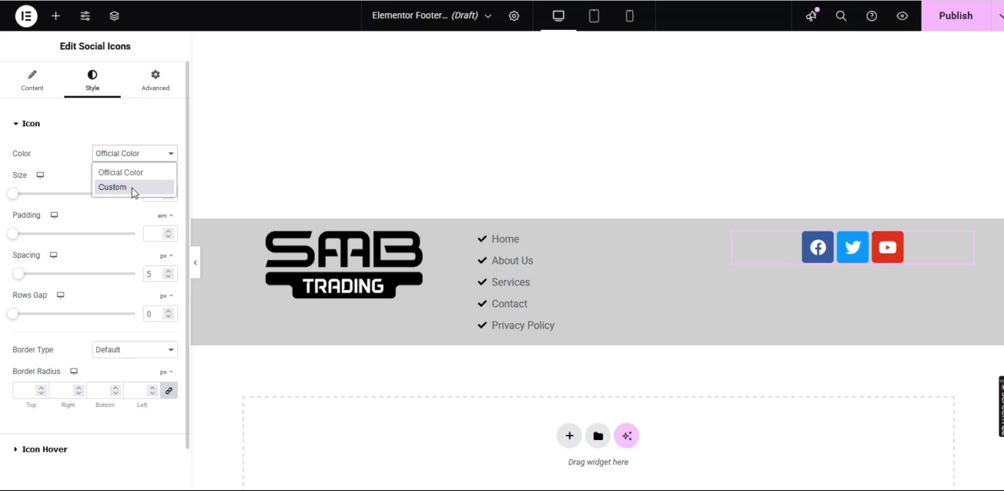
pyautogui.click(132, 187)
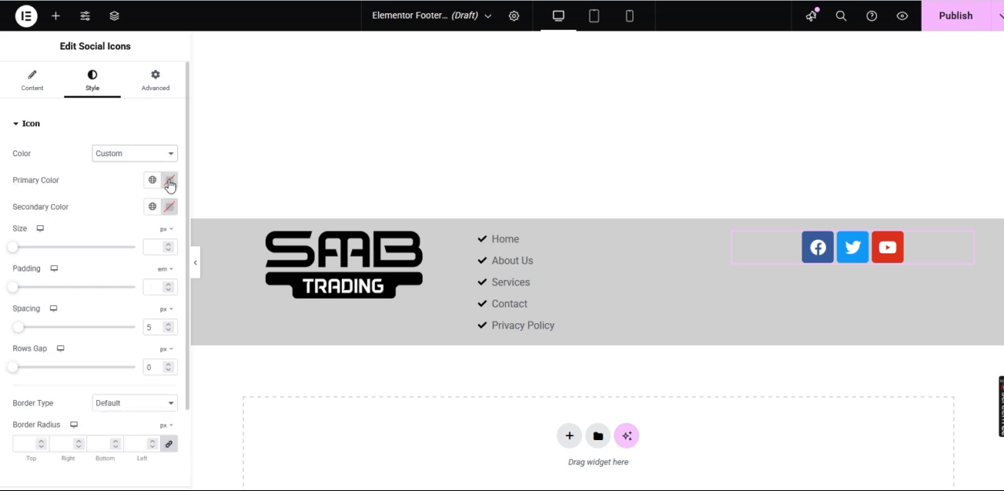
pyautogui.click(169, 181)
pyautogui.moveTo(169, 325)
pyautogui.mouseDown()
pyautogui.moveTo(134, 327)
pyautogui.moveTo(89, 353)
pyautogui.mouseUp()
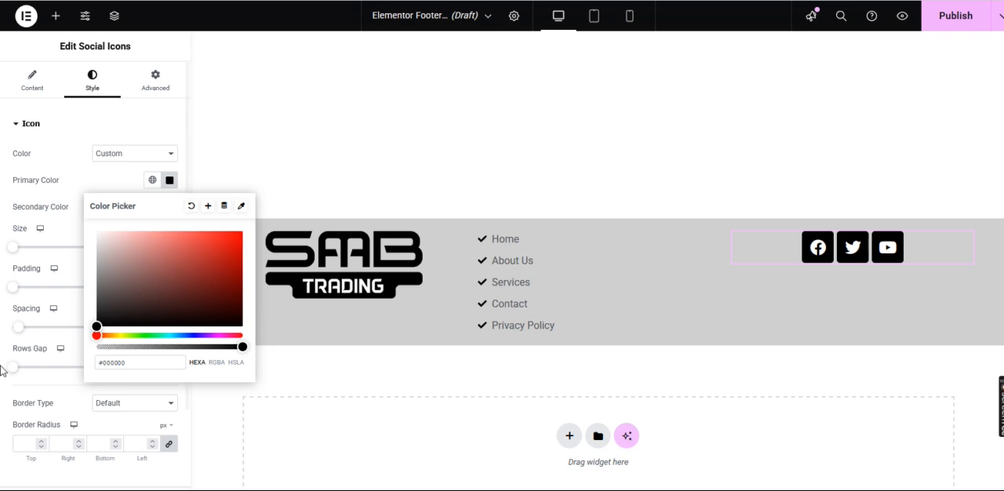
pyautogui.click(201, 209)
# Set the secondary color of the social icons to light gray
pyautogui.click(169, 207)
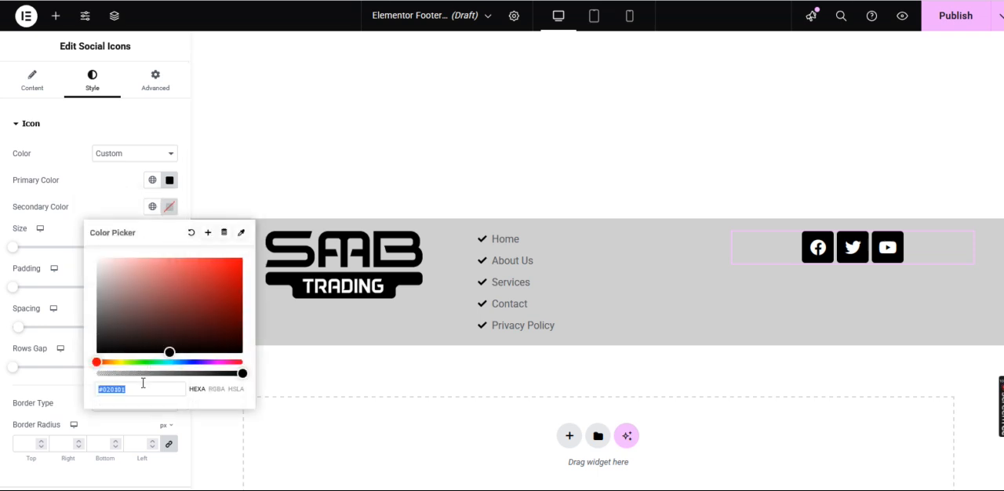
pyautogui.moveTo(135, 339)
pyautogui.mouseDown()
pyautogui.moveTo(98, 327)
pyautogui.moveTo(68, 272)
pyautogui.mouseUp()
pyautogui.click(1, 317)
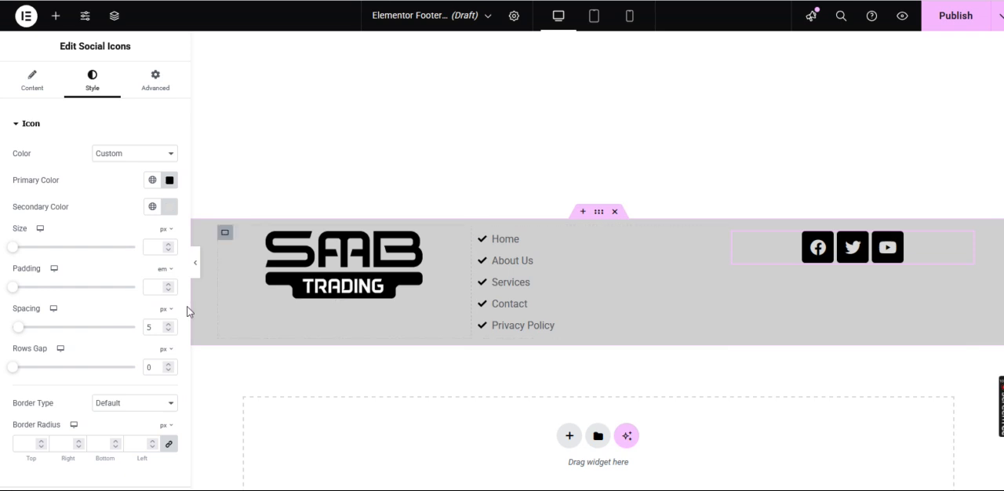
# Try the Square and Rounded shapes on the social icons, and settle on the Circle shape
pyautogui.click(37, 90)
pyautogui.click(145, 305)
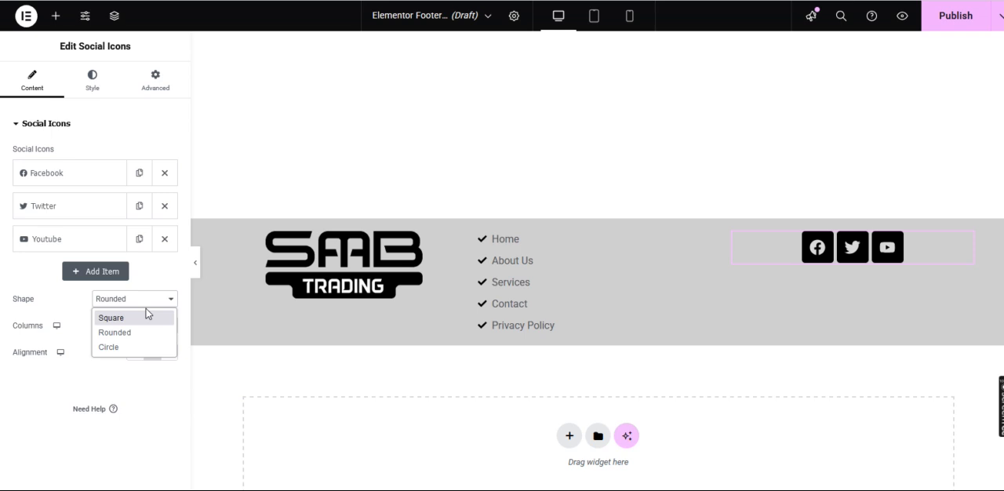
pyautogui.click(135, 318)
pyautogui.click(142, 297)
pyautogui.click(127, 332)
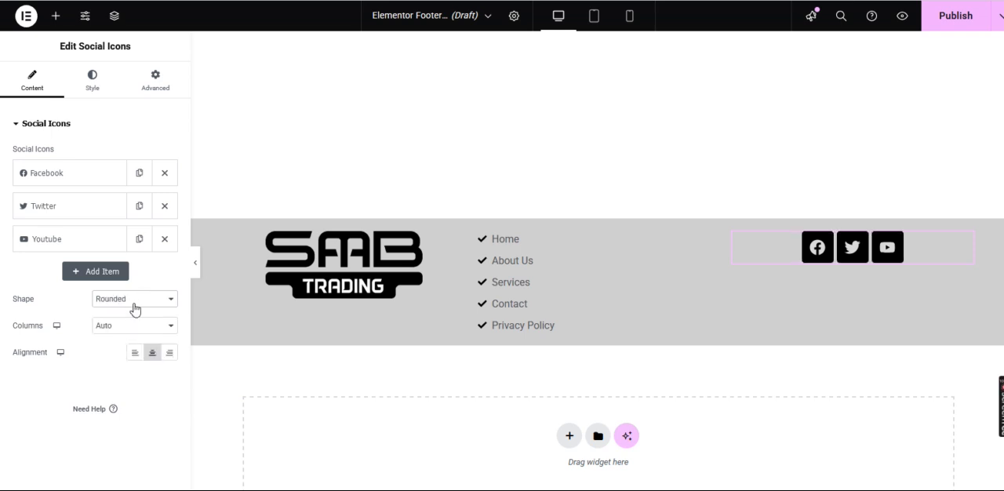
pyautogui.click(138, 299)
pyautogui.click(124, 347)
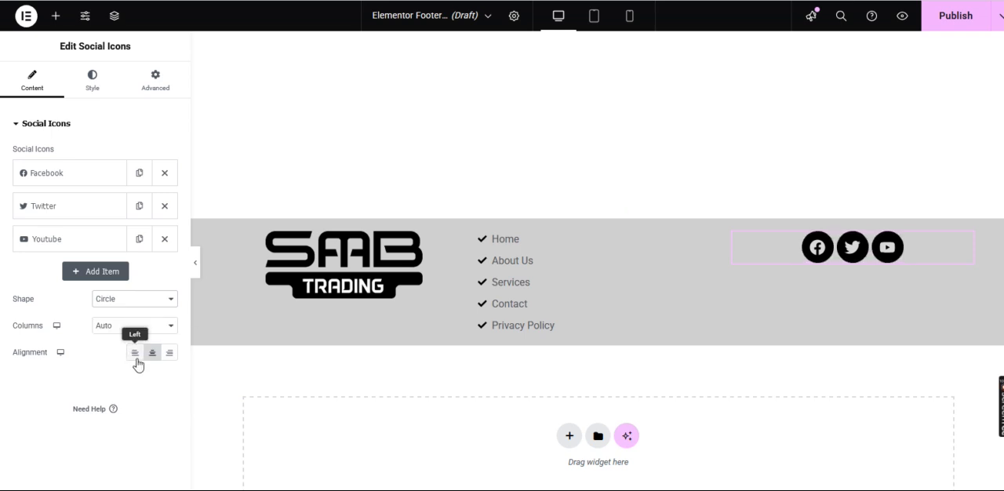
# Add a Heading widget above the social icons in the third footer column
pyautogui.click(54, 22)
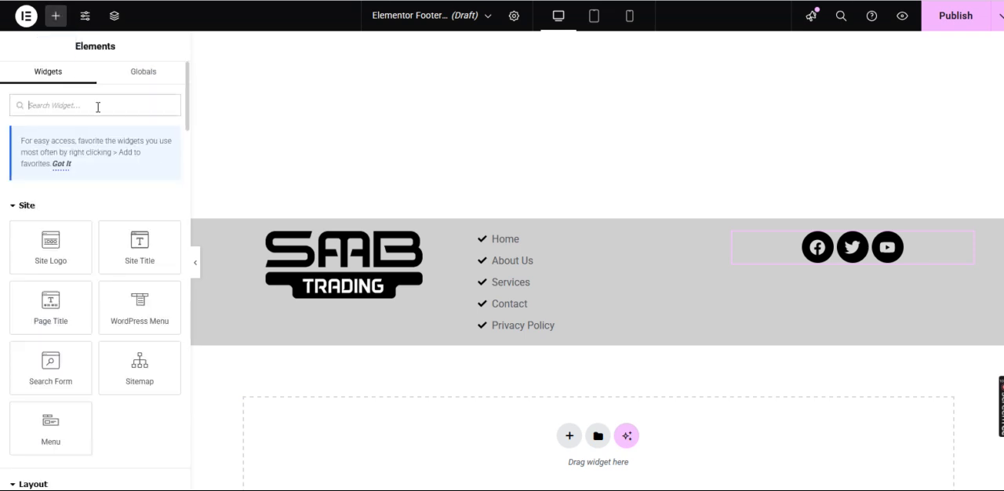
pyautogui.write('heading')
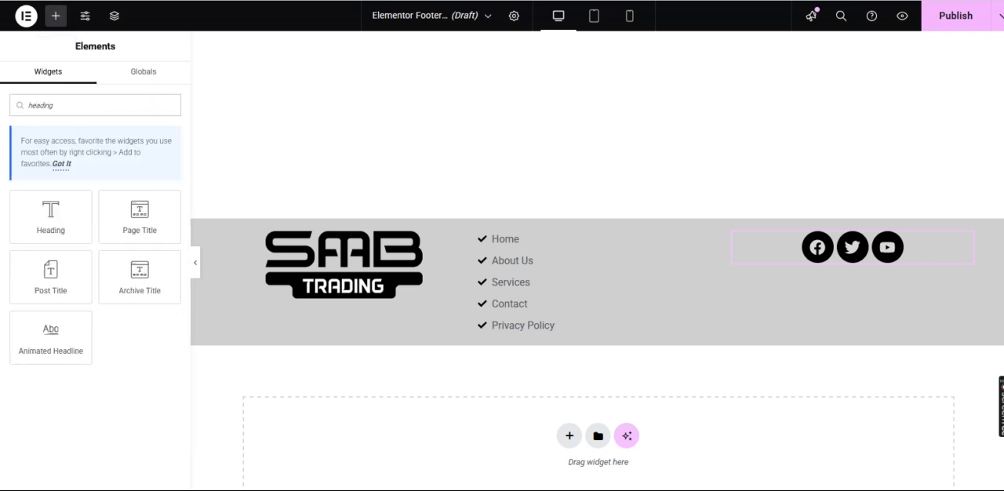
pyautogui.moveTo(49, 212); pyautogui.dragTo(863, 236)
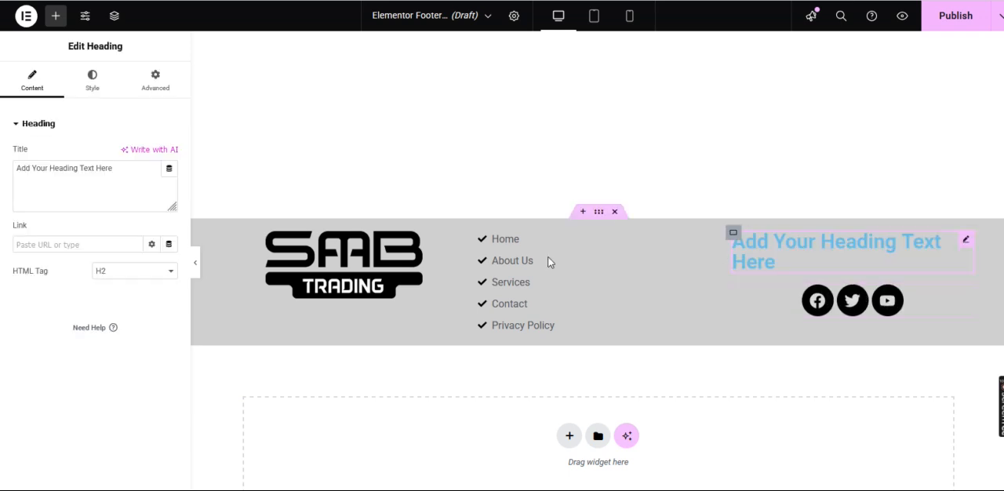
# Replace the new heading's placeholder title with Social Media
pyautogui.tripleClick(95, 167)
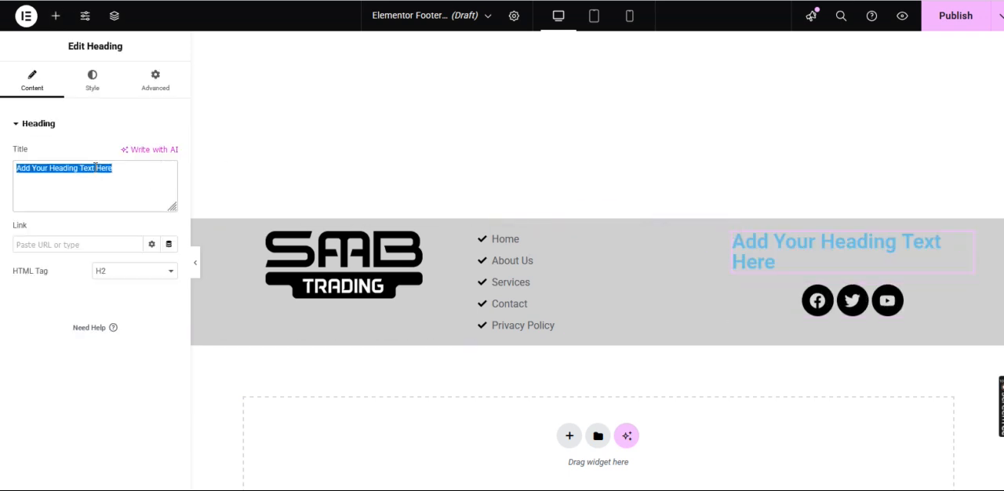
pyautogui.press('BackSpace')
pyautogui.write('So')
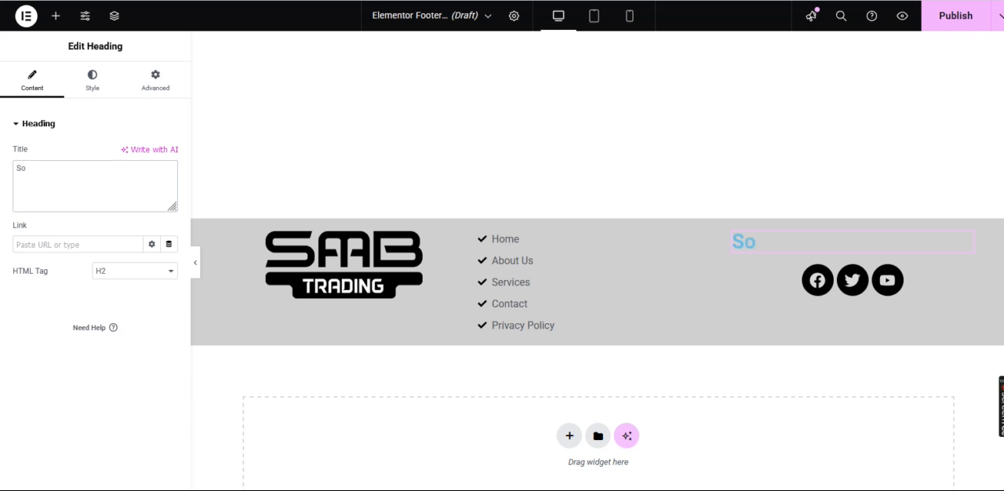
pyautogui.write('cial Media')
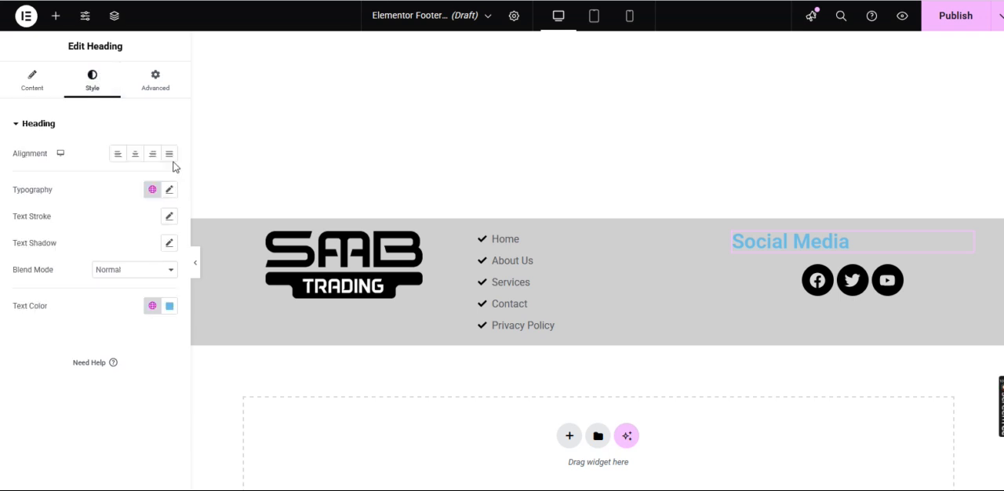
# Change the text color of the Social Media heading to black (#000000)
pyautogui.click(170, 306)
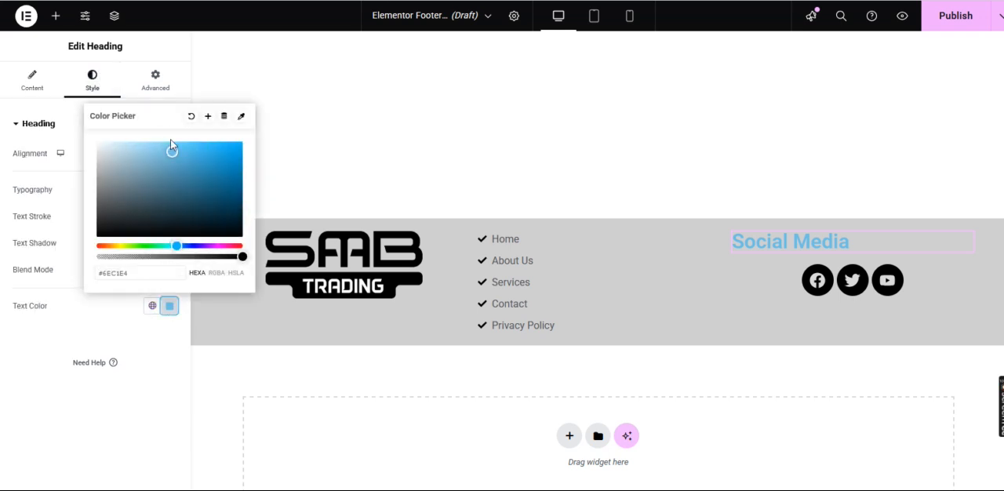
pyautogui.moveTo(172, 152); pyautogui.dragTo(61, 271)
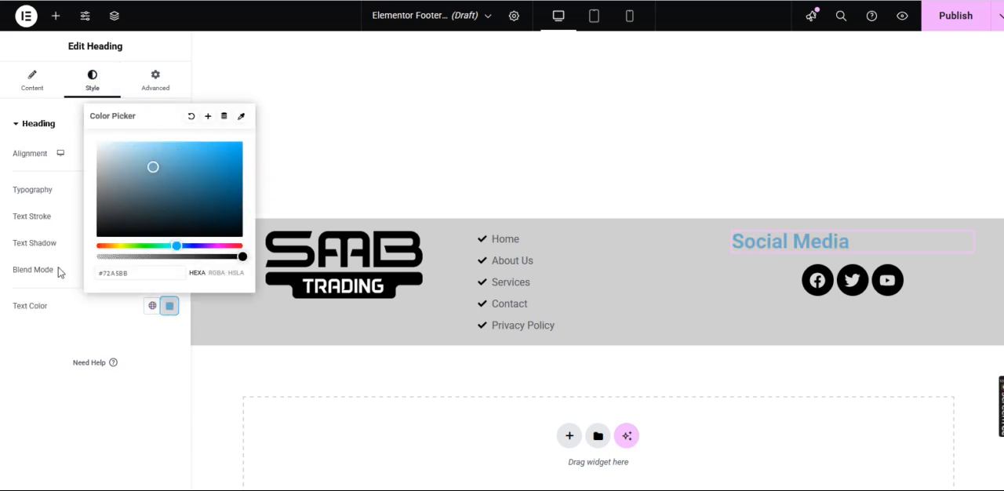
pyautogui.click(71, 377)
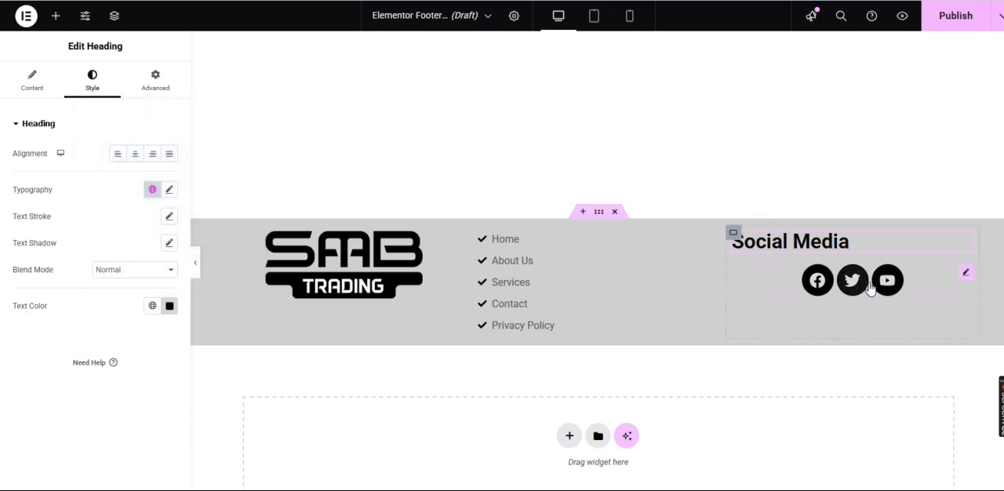
# Align the social icons to the left so they line up under the Social Media heading
pyautogui.click(967, 276)
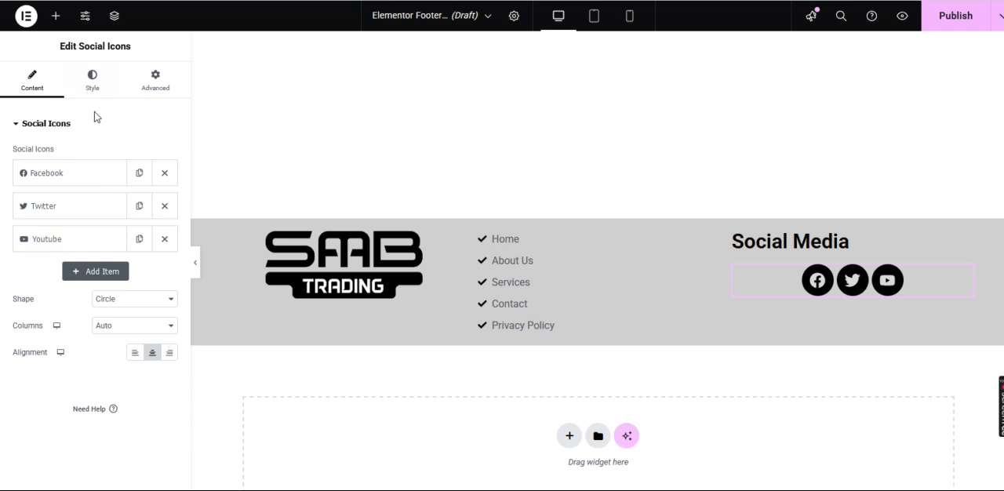
pyautogui.click(94, 83)
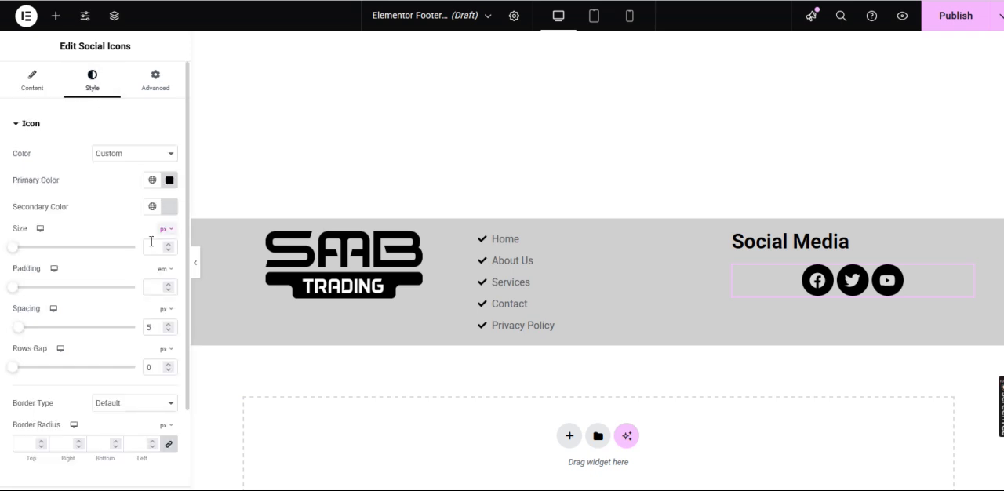
pyautogui.click(35, 88)
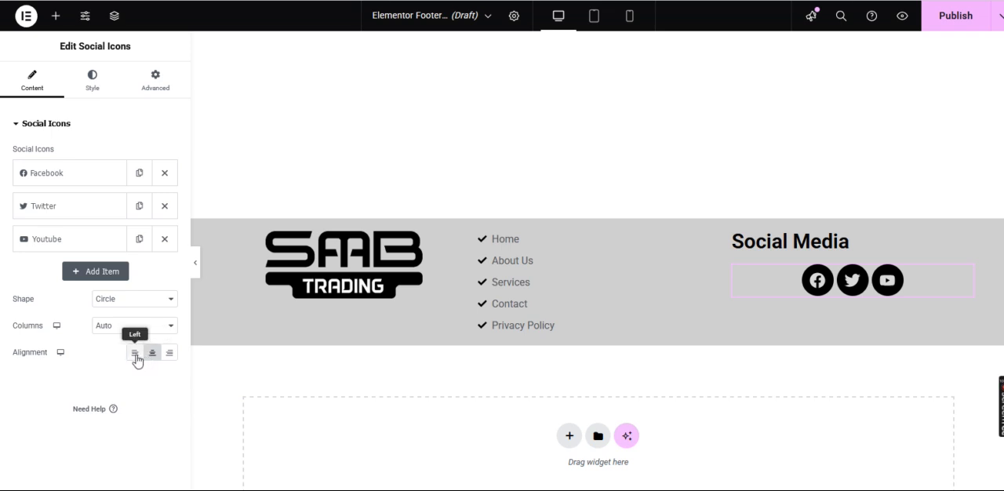
pyautogui.click(135, 356)
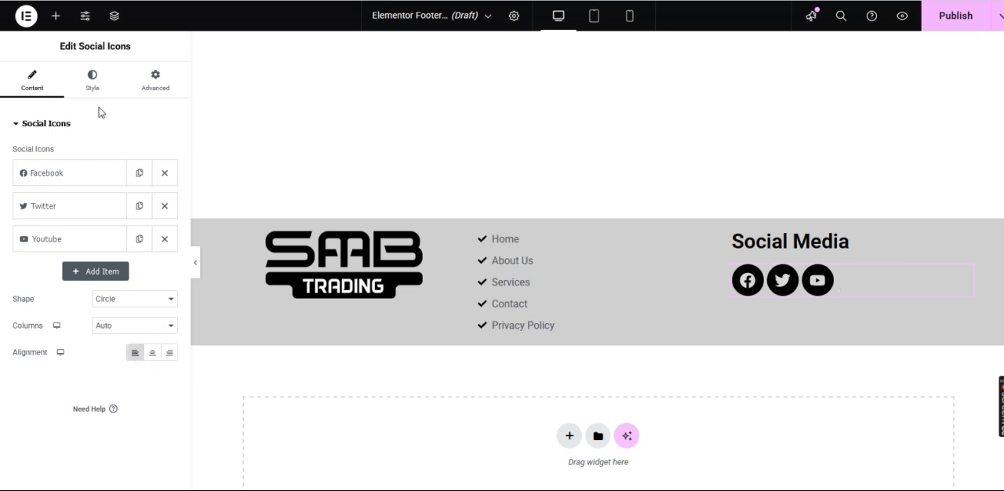
# Set the size of the social icons to 30 px
pyautogui.click(93, 88)
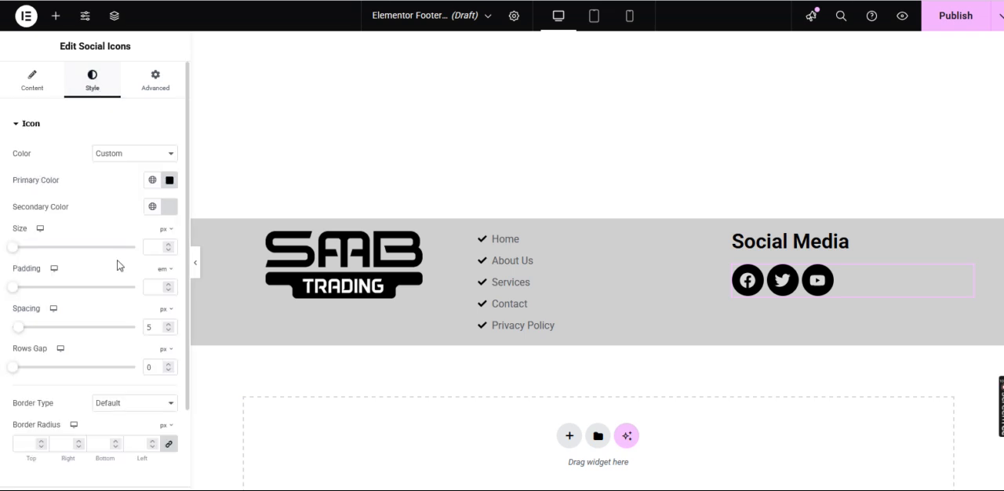
pyautogui.scroll(-2, 158, 350)
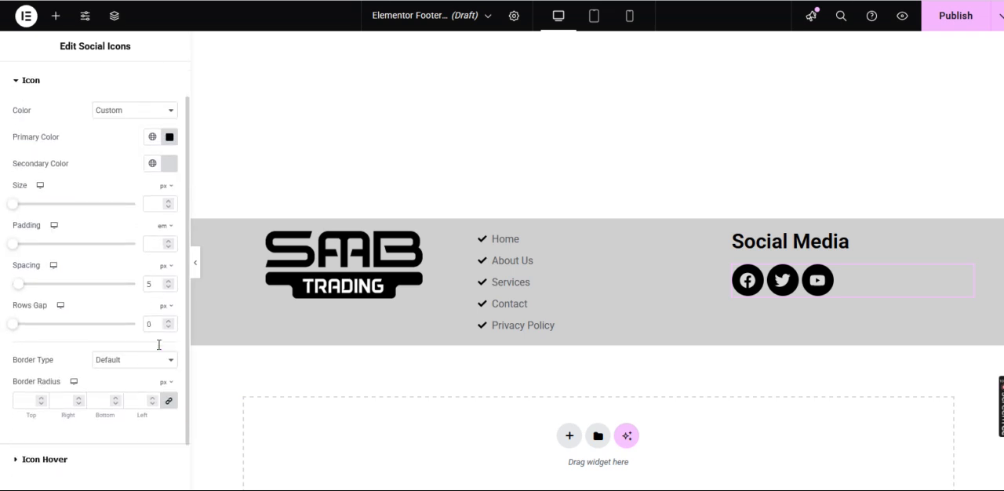
pyautogui.scroll(2, 158, 349)
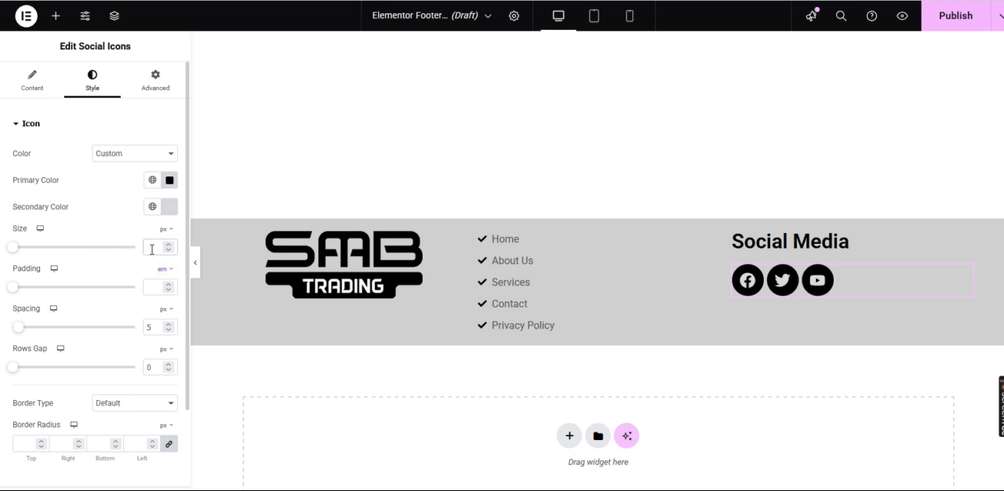
pyautogui.write('0')
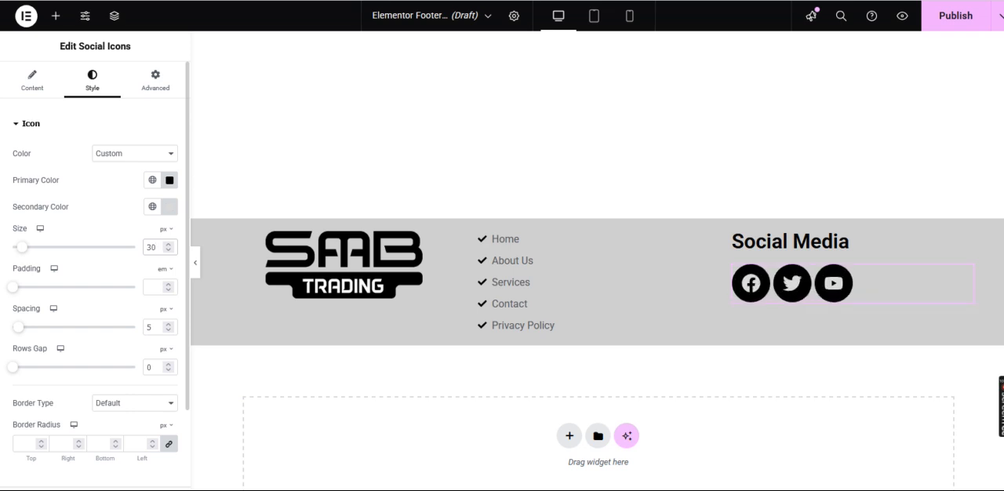
# Reduce the size of the social icons to 18 px
pyautogui.press('BackSpace')
pyautogui.press('BackSpace')
pyautogui.write('24')
pyautogui.press('Down')
pyautogui.press('Down')
pyautogui.press('Down')
pyautogui.press('Down')
pyautogui.press('Down')
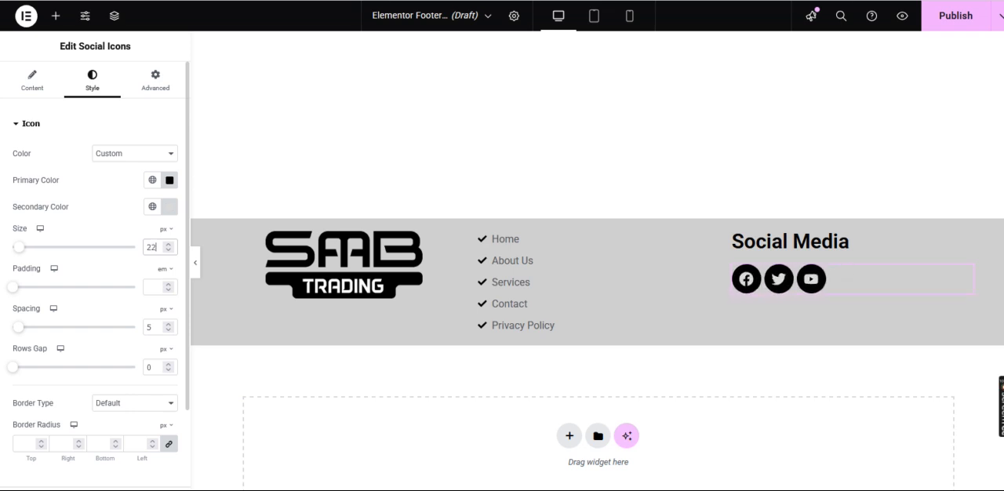
pyautogui.press('Down')
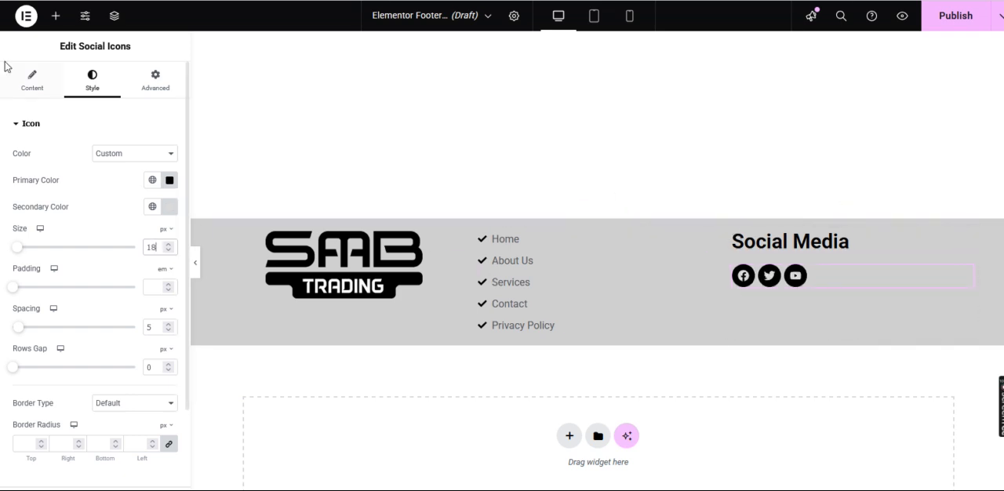
# Add a Heading widget above the navigation icon list in the footer's middle column
pyautogui.click(55, 16)
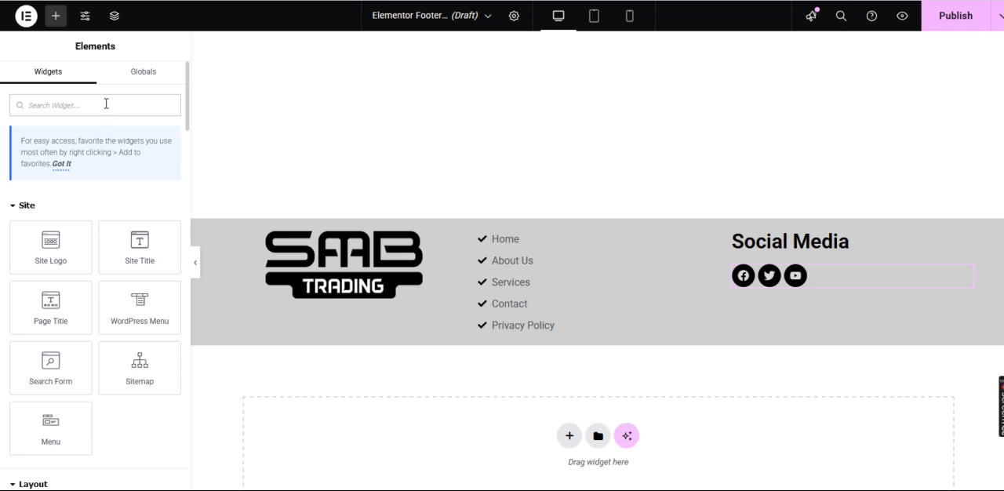
pyautogui.write('headin')
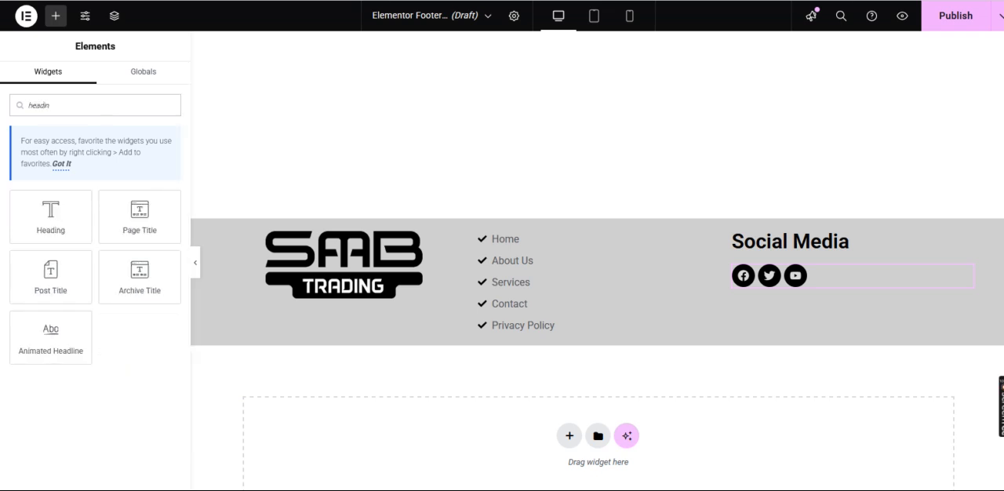
pyautogui.moveTo(51, 214); pyautogui.dragTo(551, 238)
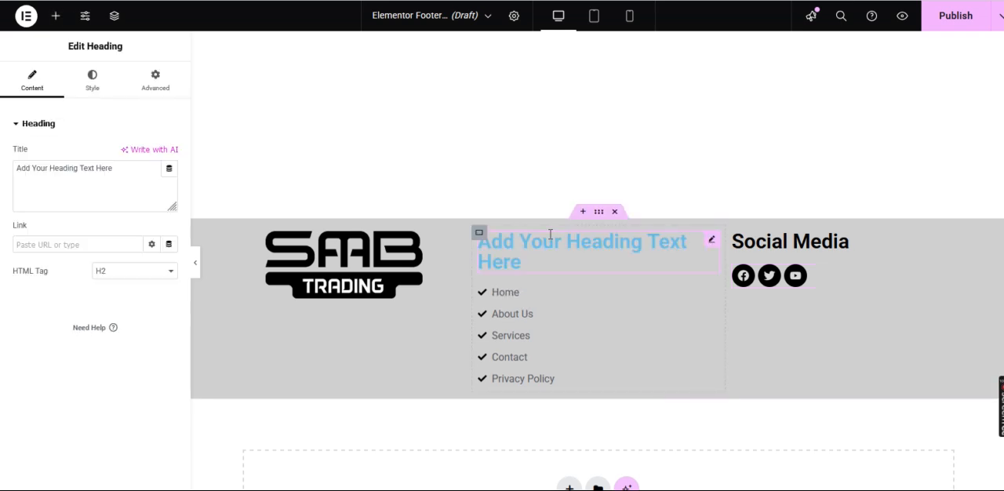
# Replace the placeholder title of the heading above the navigation list with Our Links
pyautogui.tripleClick(98, 172)
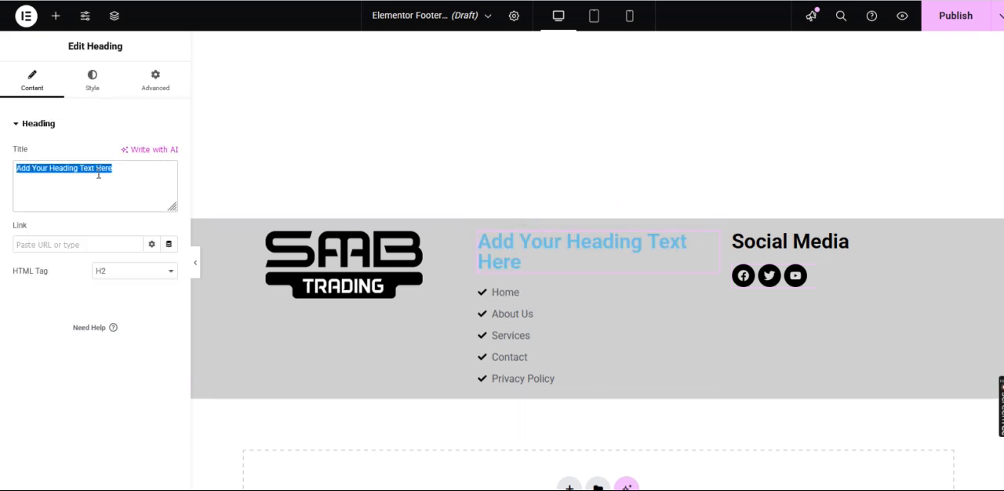
pyautogui.press('BackSpace')
pyautogui.write('O')
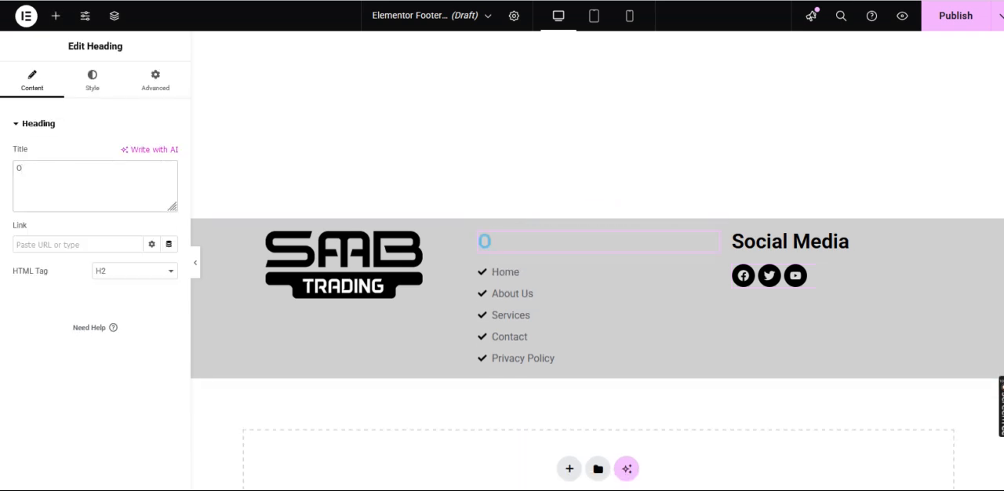
pyautogui.write('ur Links')
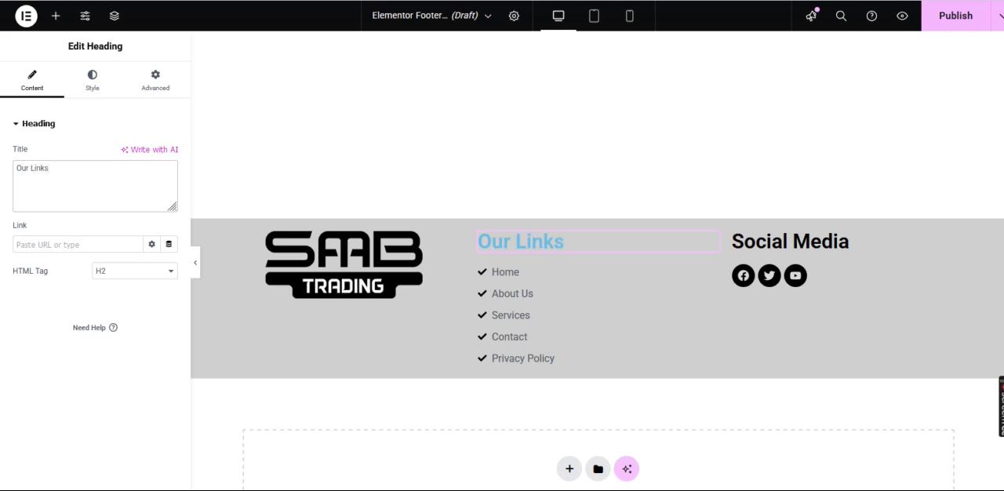
# Change the text color of the Our Links heading to black (#000000)
pyautogui.click(91, 83)
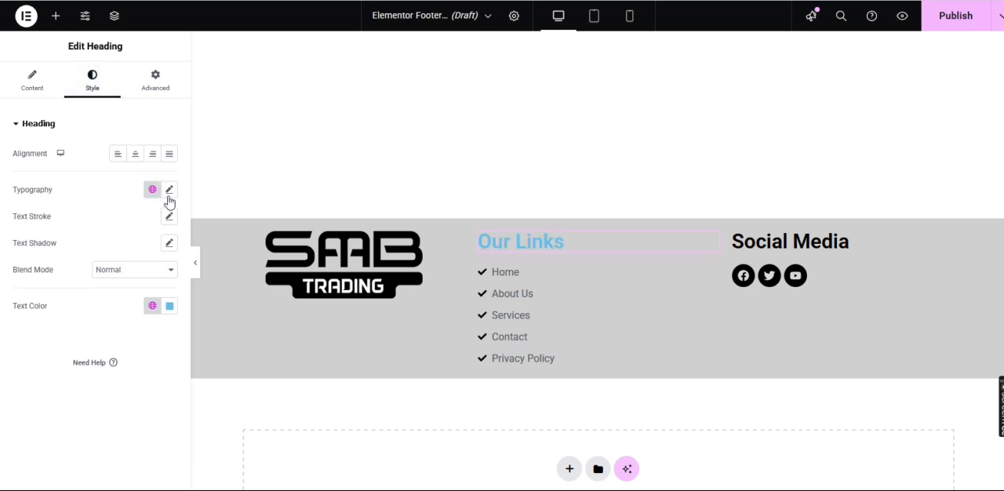
pyautogui.click(170, 306)
pyautogui.moveTo(173, 151); pyautogui.dragTo(68, 291)
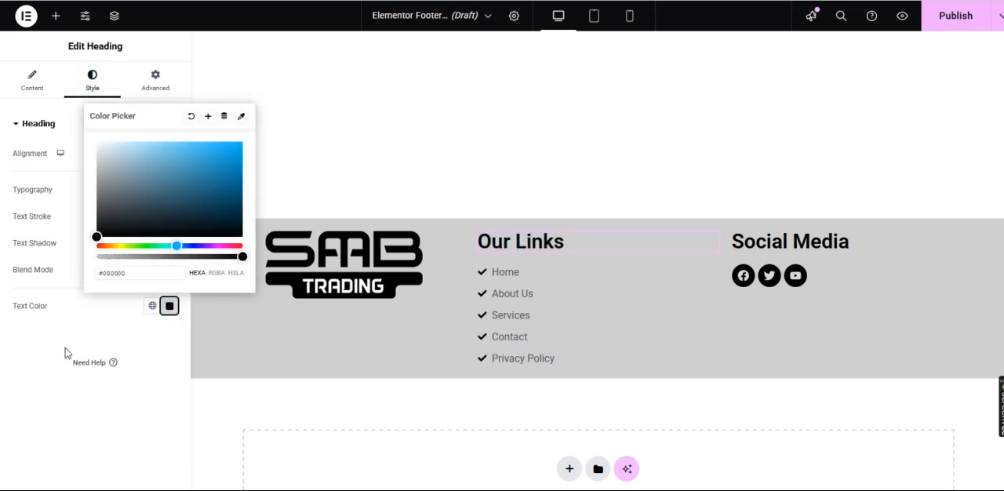
pyautogui.click(93, 417)
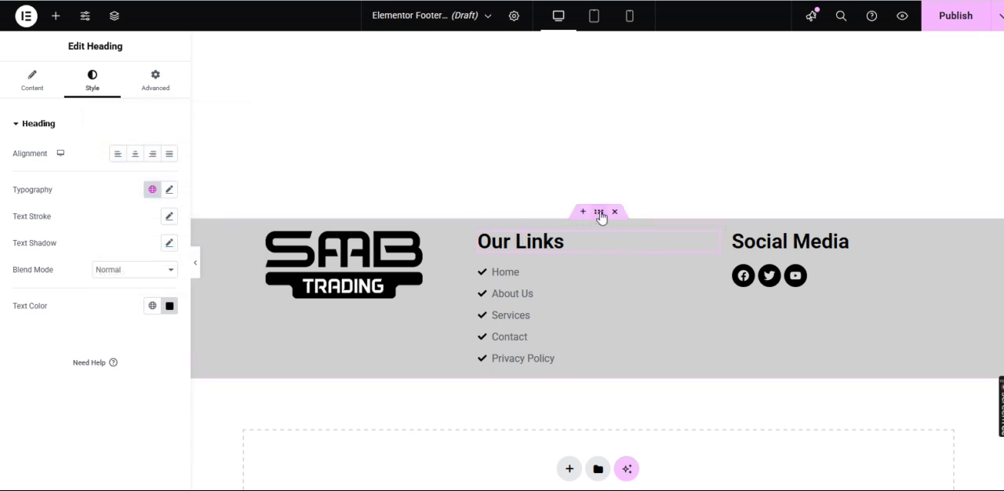
# Unlink the padding values of the main footer container and set its top and bottom padding to 60 px each
pyautogui.click(167, 81)
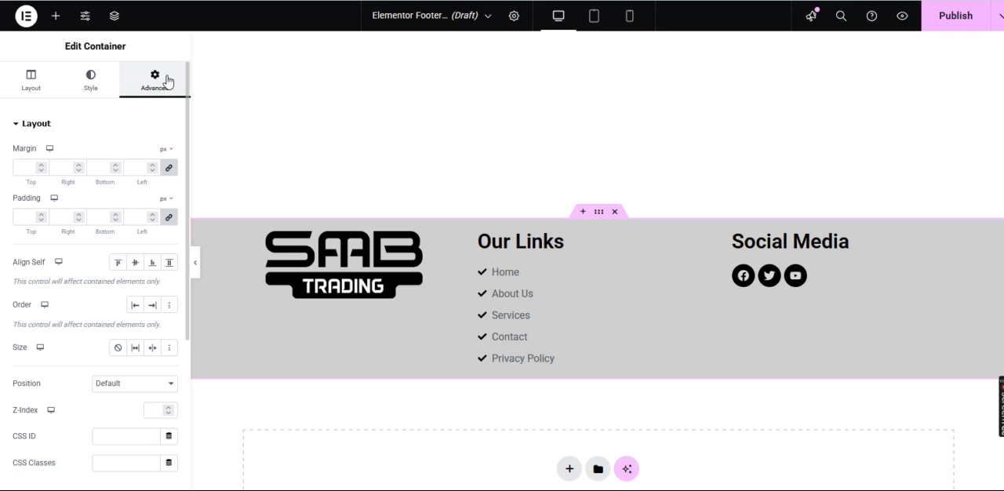
pyautogui.click(168, 219)
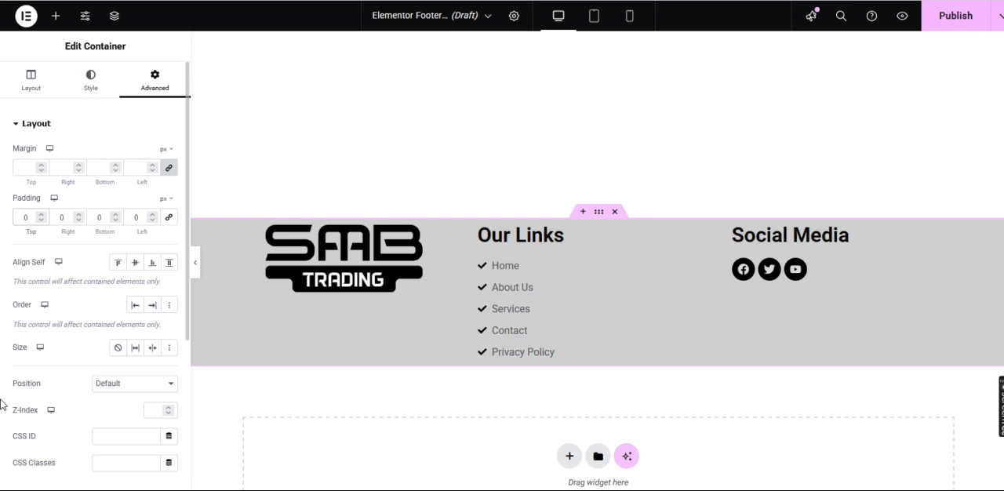
pyautogui.write('600')
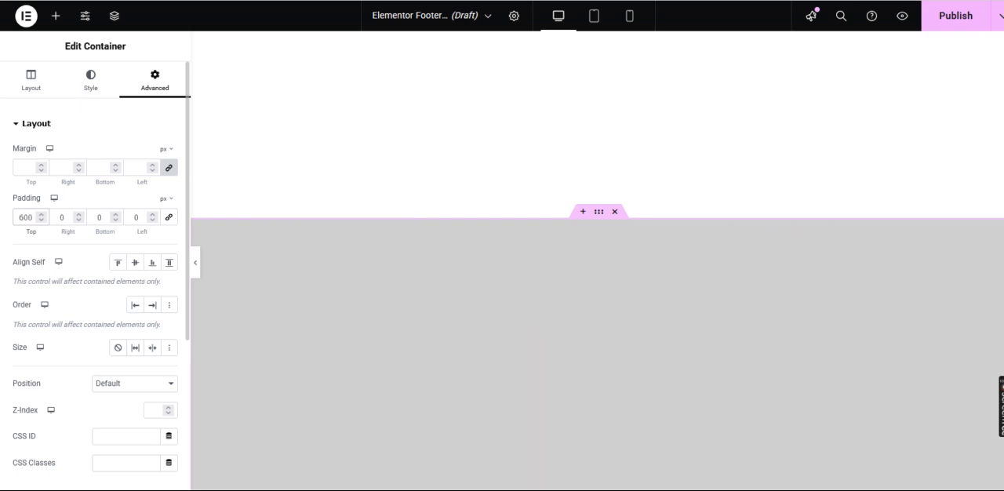
pyautogui.press('Delete')
pyautogui.click(100, 218)
pyautogui.write('600')
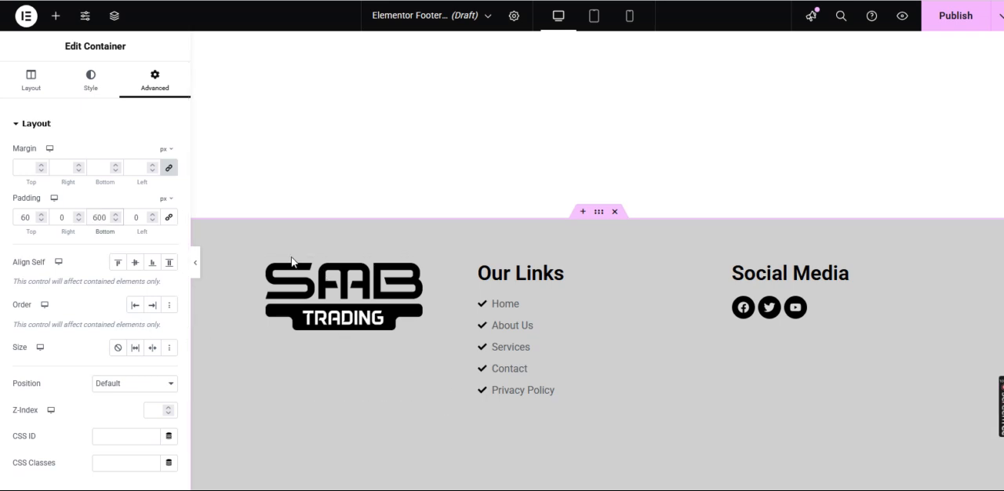
pyautogui.press('Delete')
pyautogui.scroll(-1, 411, 230)
pyautogui.scroll(1, 411, 231)
pyautogui.scroll(-1, 412, 231)
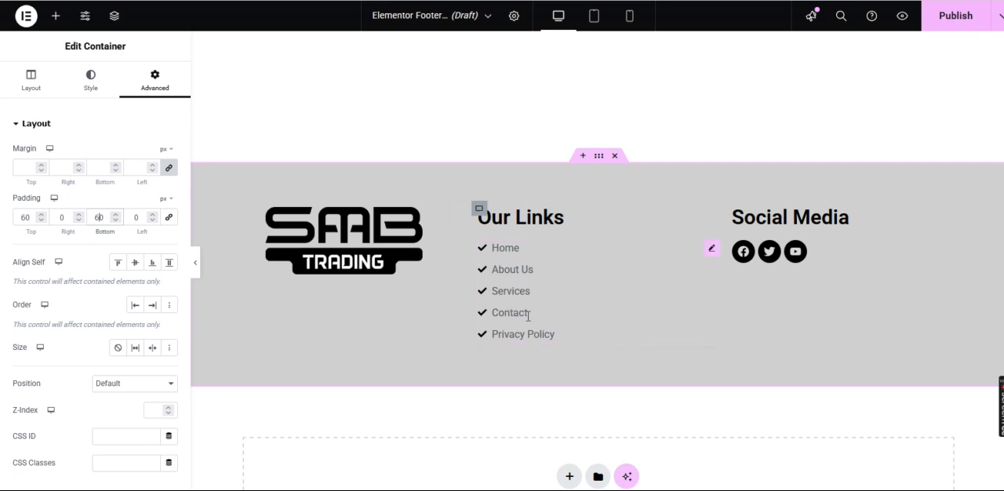
pyautogui.scroll(-1, 549, 326)
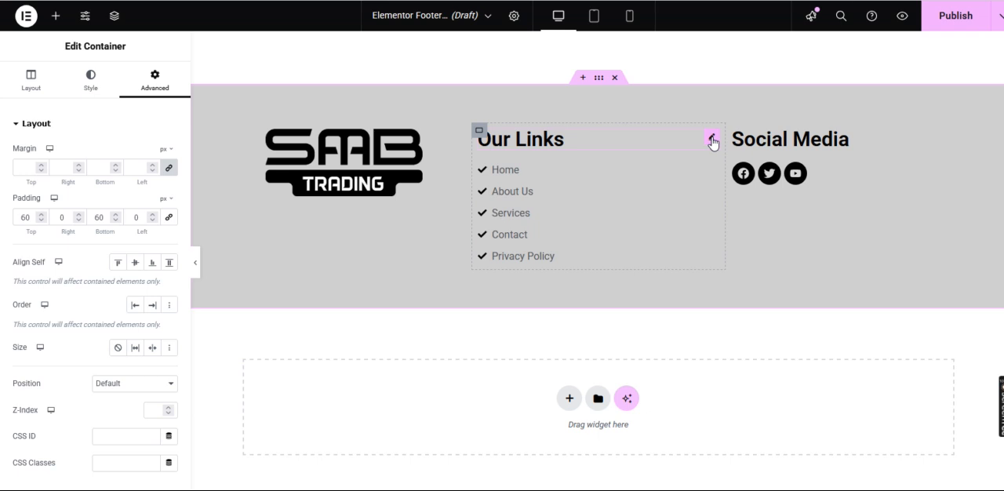
# Start publishing the finished footer template
pyautogui.click(711, 140)
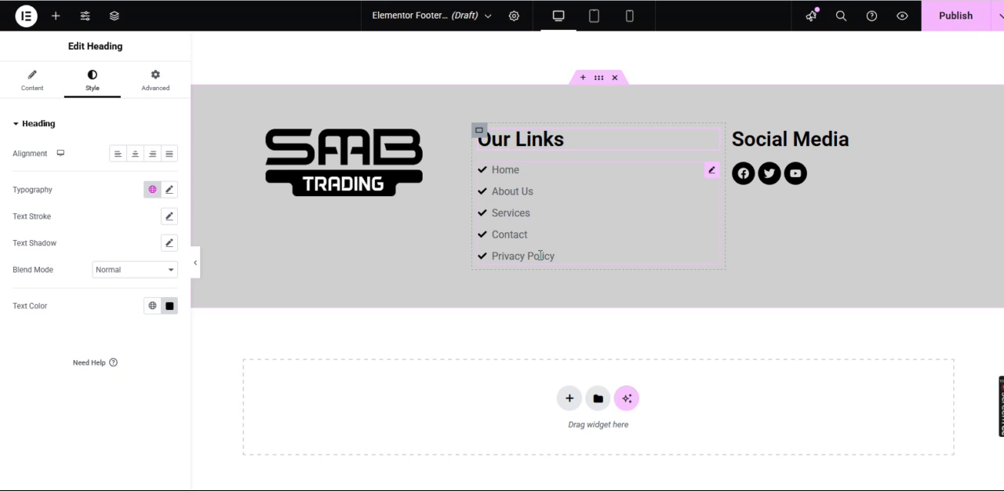
pyautogui.click(939, 25)
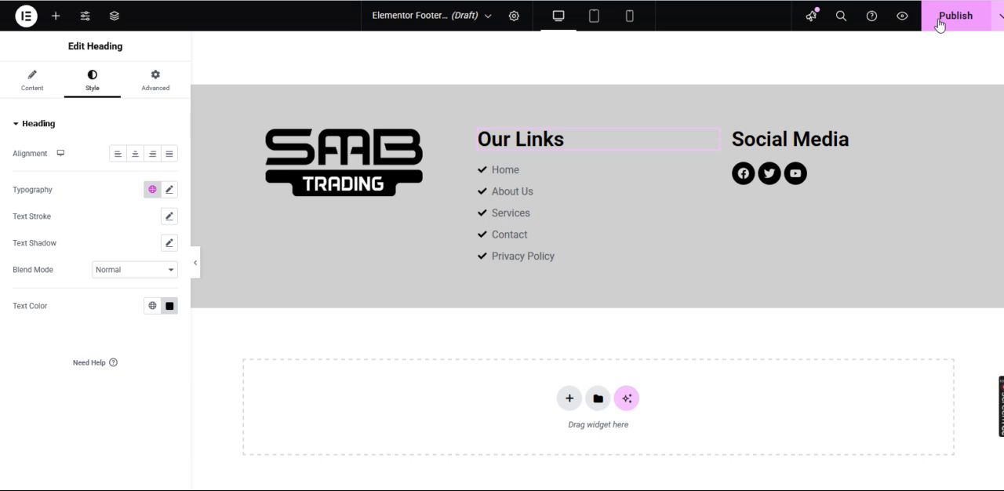